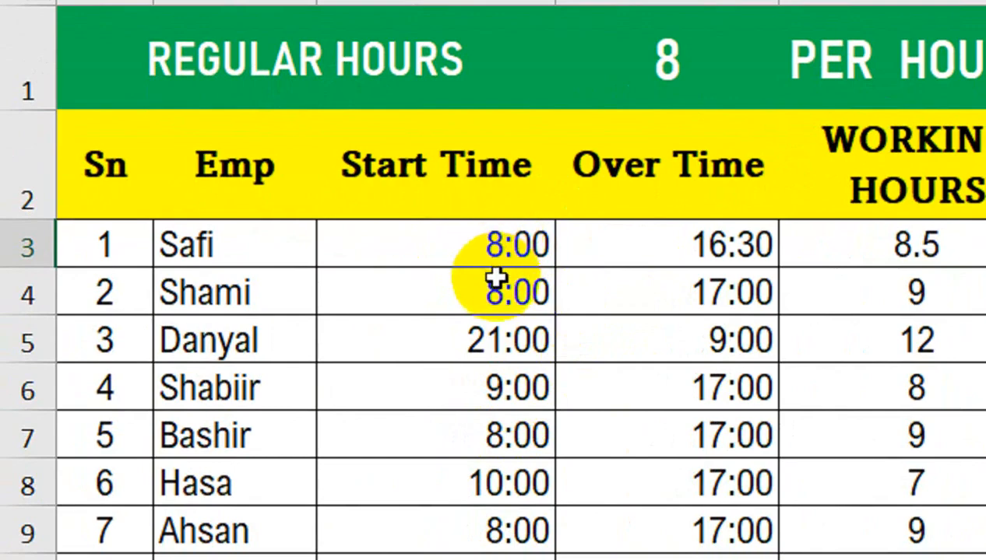
- Format the time entries in C3:D10 with the custom number format h:mm AM/PM
left_click_drag(535, 253, 650, 414)
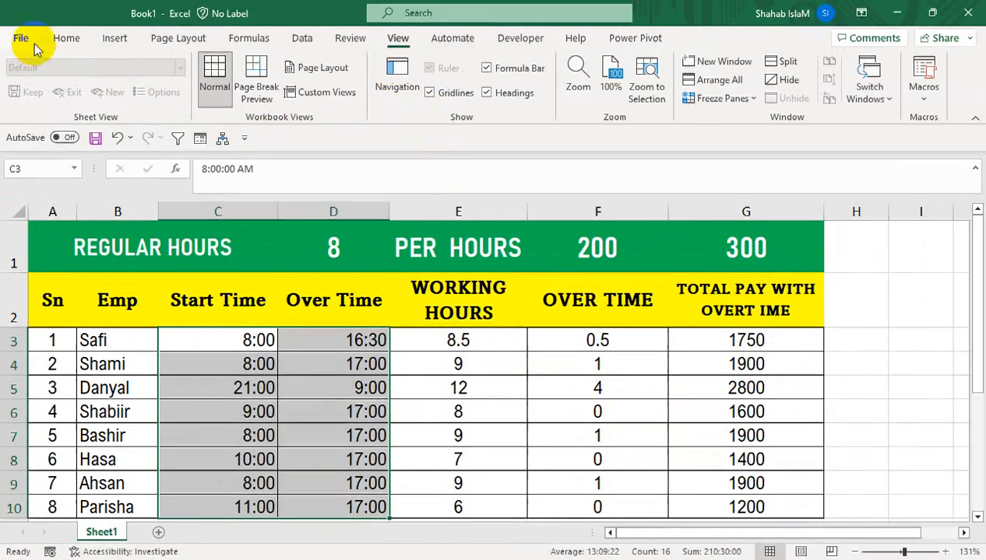
left_click(66, 38)
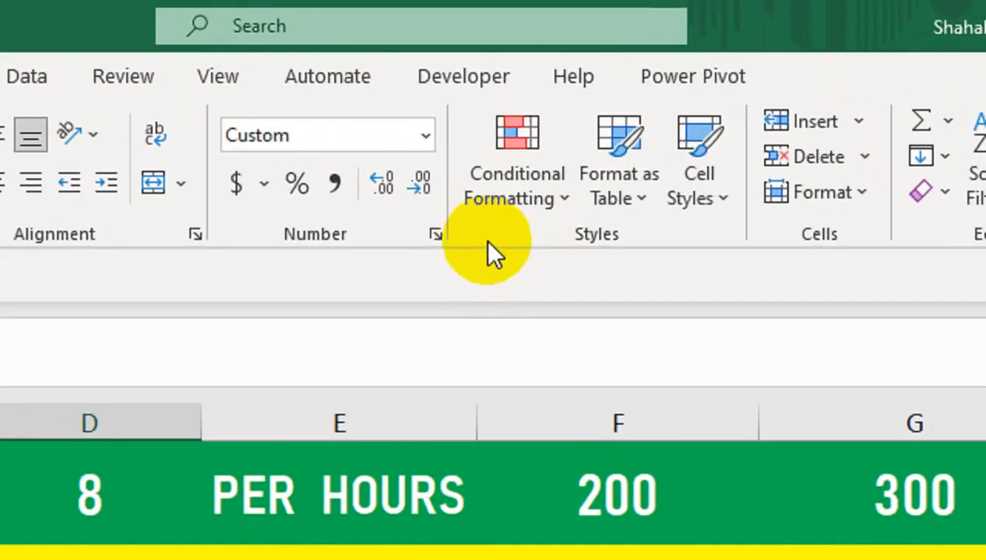
left_click(435, 234)
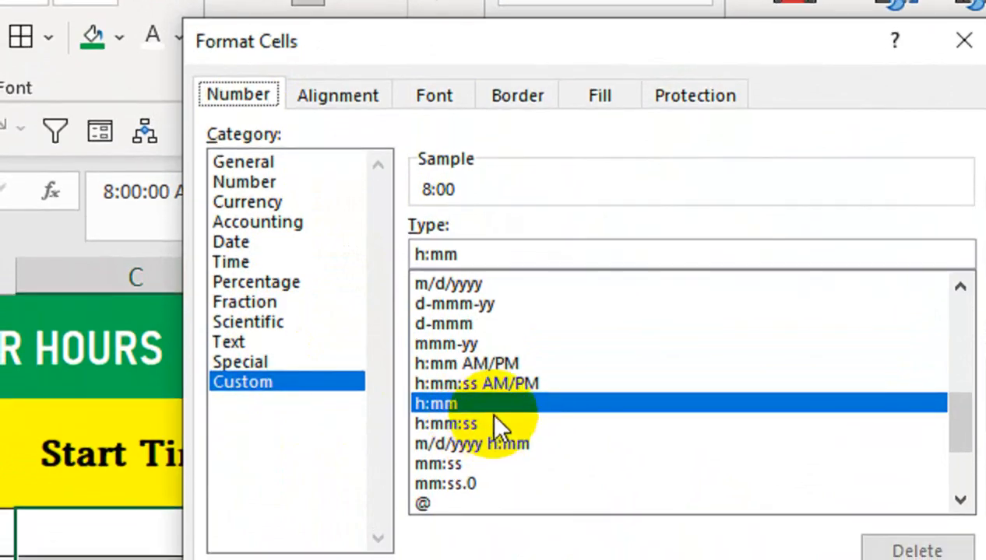
left_click(475, 360)
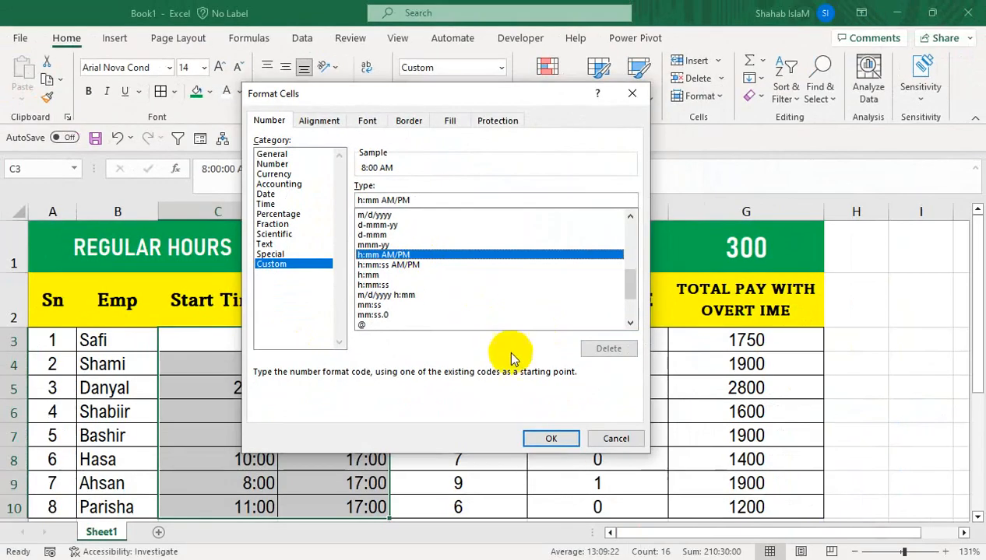
left_click(529, 499)
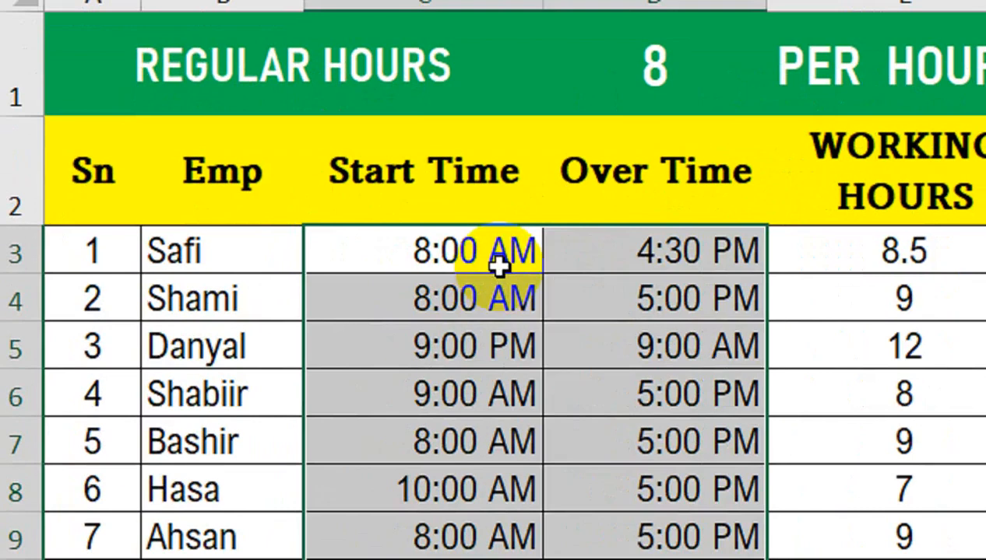
left_click(254, 343)
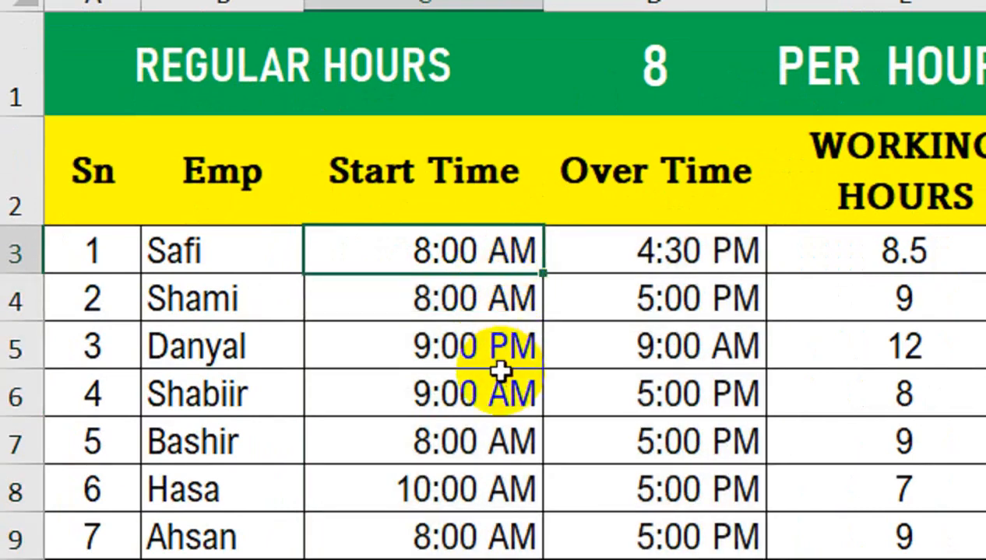
left_click(522, 347)
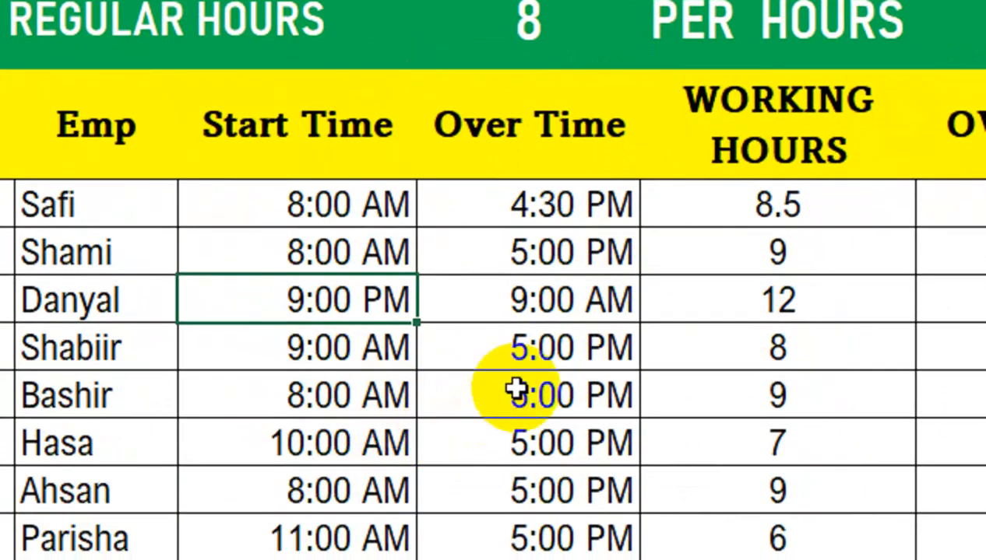
- Set the fifth employee's start time in C7 to 22:00
left_click(381, 430)
type("10")
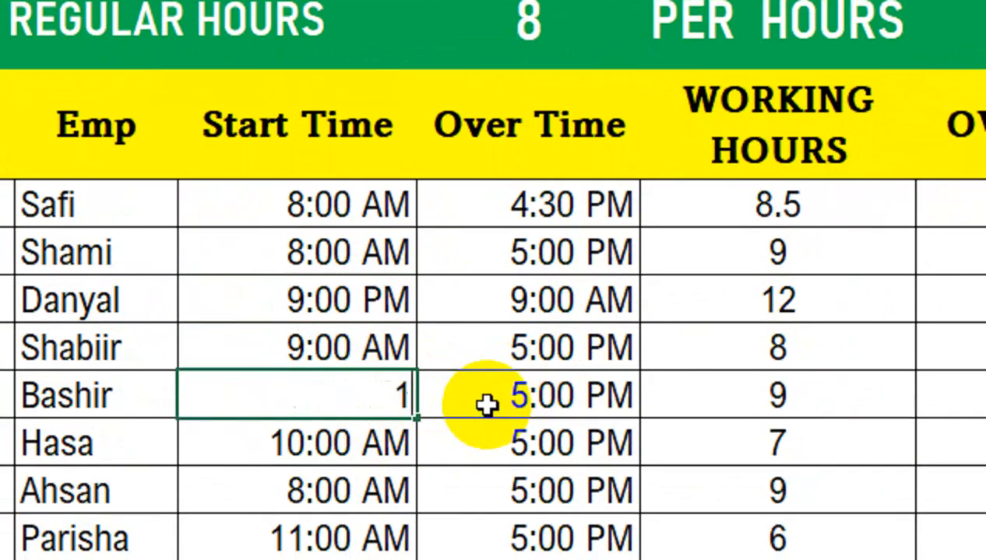
key("BackSpace")
key("BackSpace")
type("22")
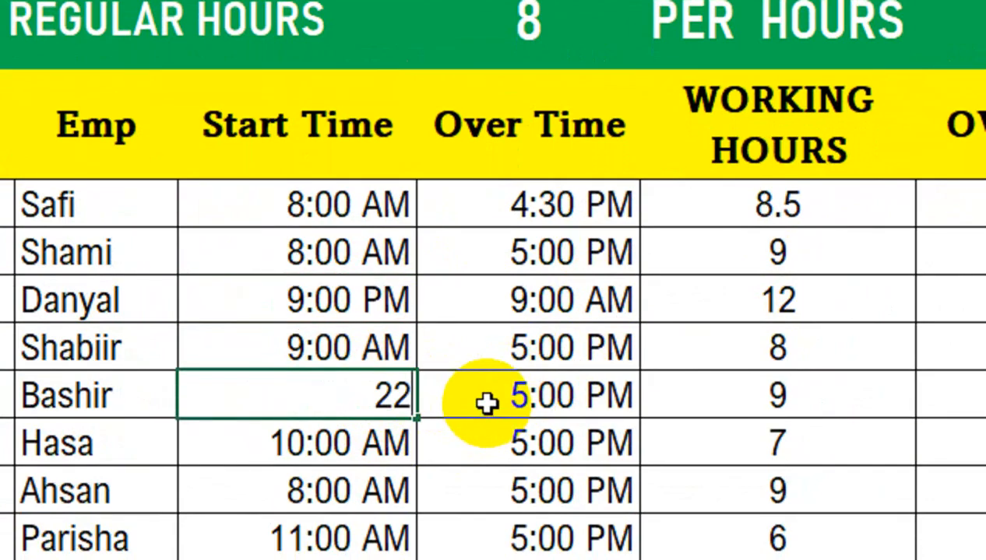
type(":00")
key("Return")
- Set the fifth employee's end time in D7 to 07:00 and check the resulting working hours
key("Up")
key("Right")
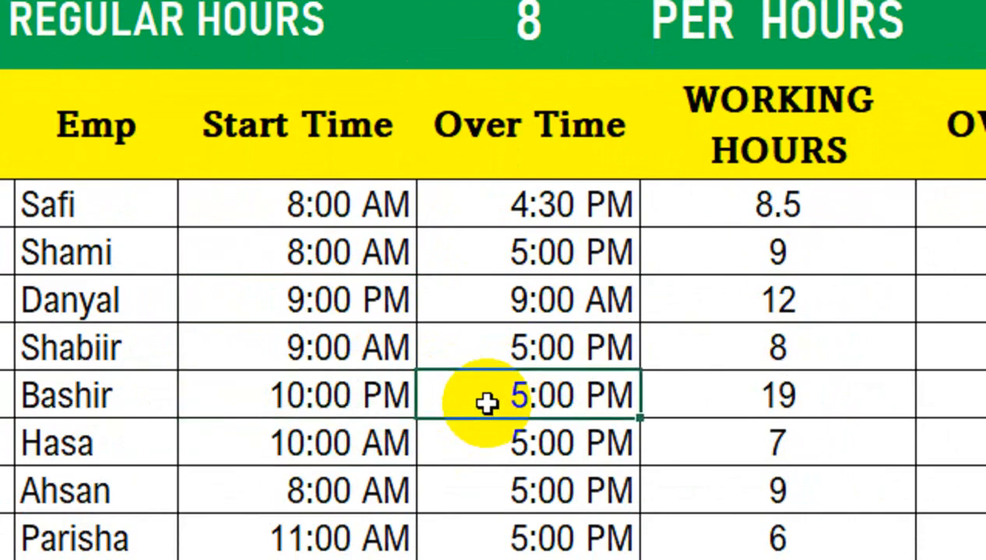
type("07:")
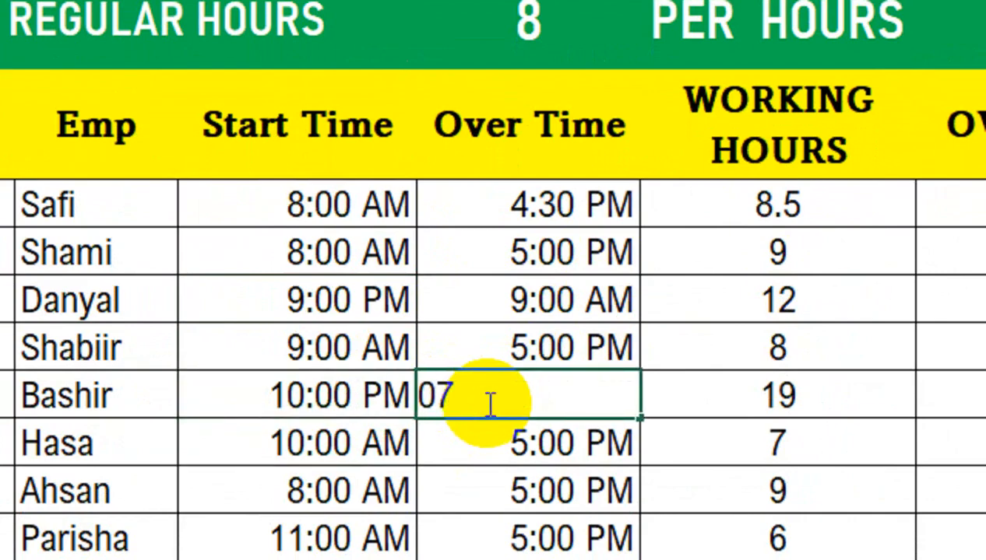
type("00")
key("Return")
key("Up")
left_click(756, 402)
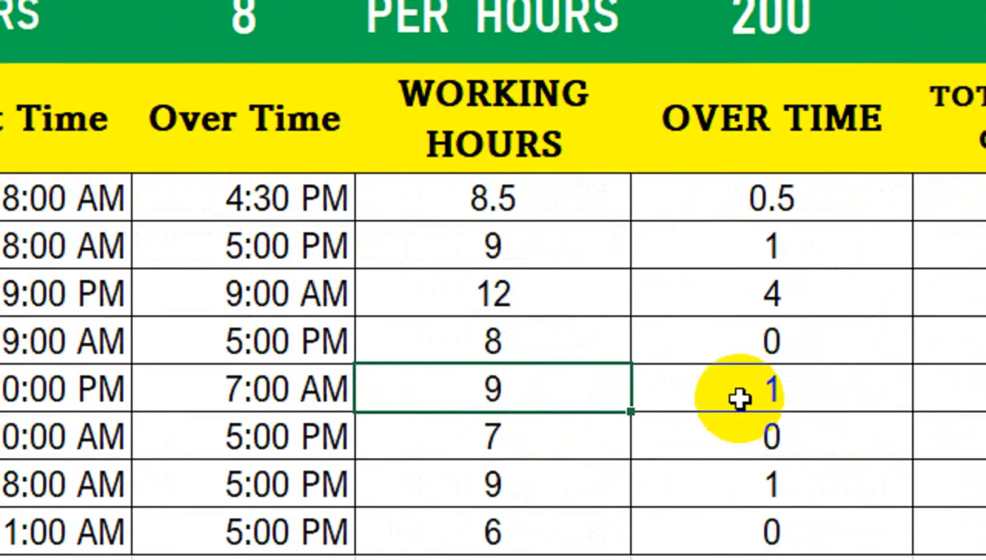
- Change the fifth employee's end time in D7 to 09:00
left_click(319, 397)
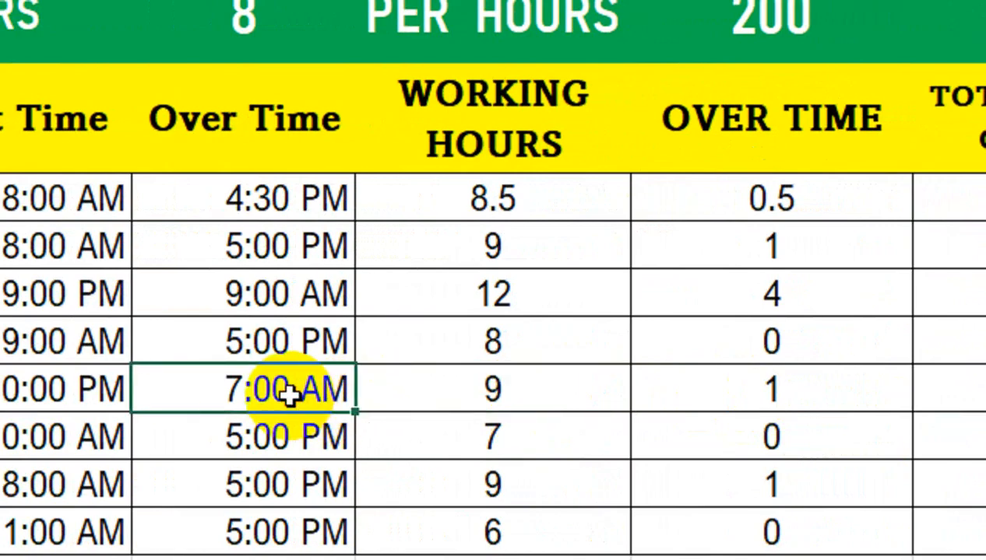
type("09:")
type("00")
key("Return")
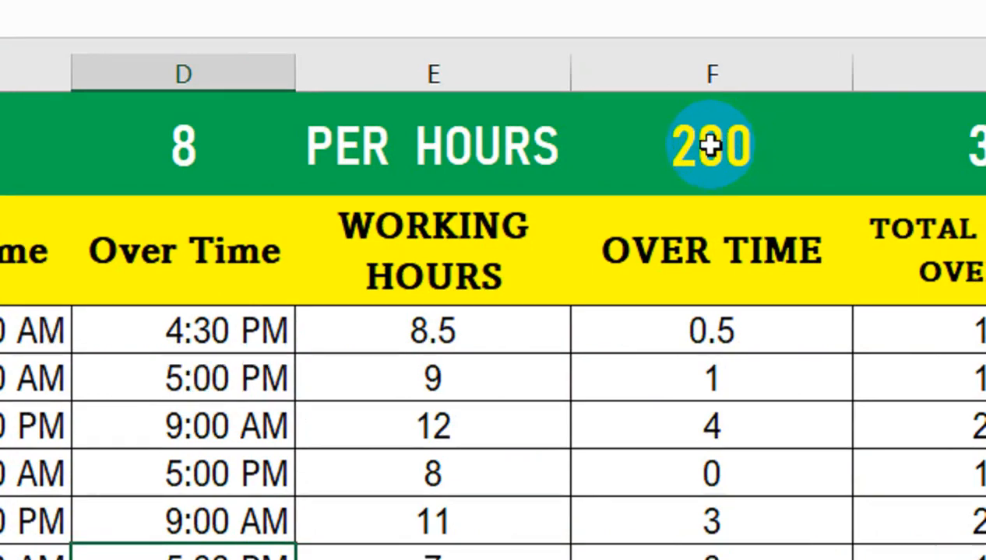
- Try an hourly rate of 250 in F1 and restore it to 200
left_click(713, 149)
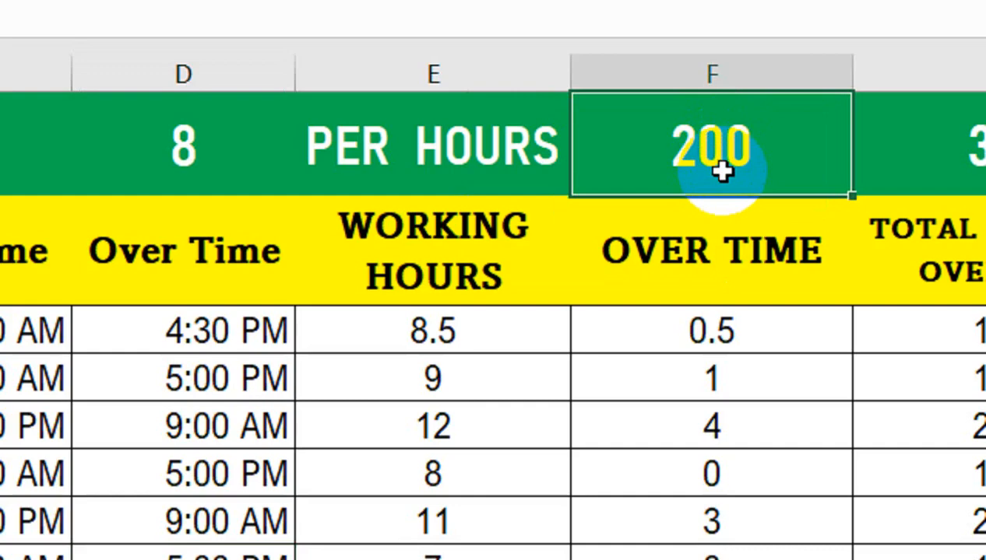
type("250")
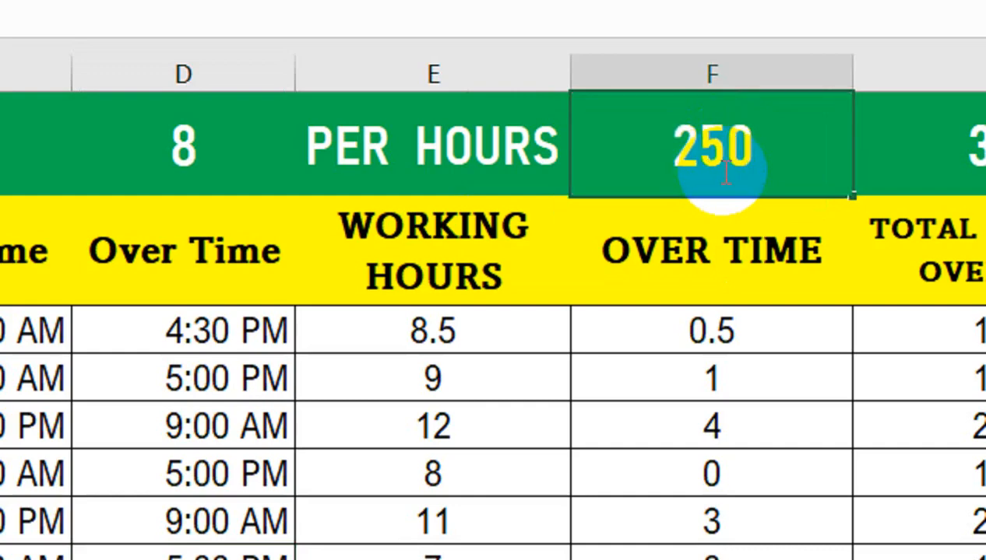
key("Return")
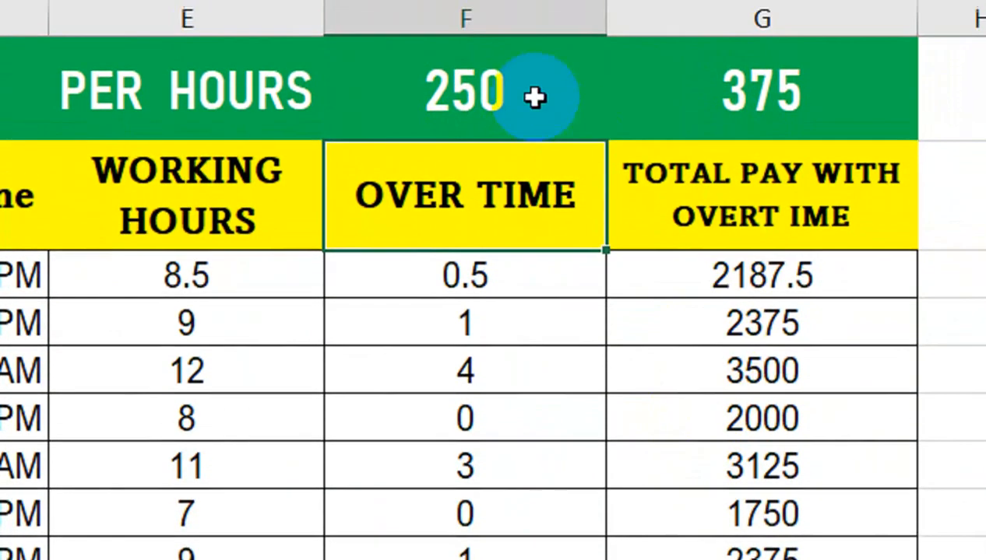
left_click(481, 35)
type("200")
key("Return")
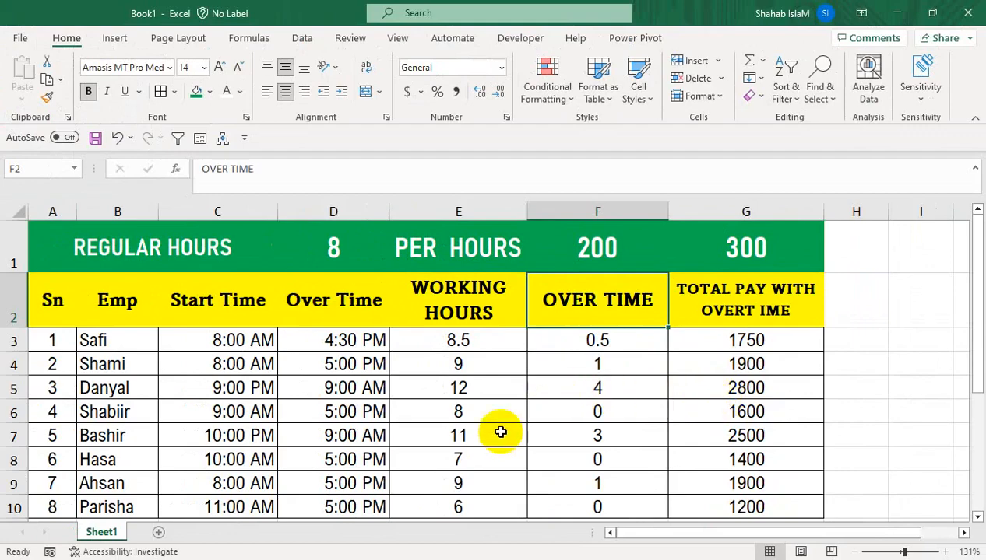
- Create a copy of Sheet1 in the same workbook, placed before Sheet1
right_click(118, 537)
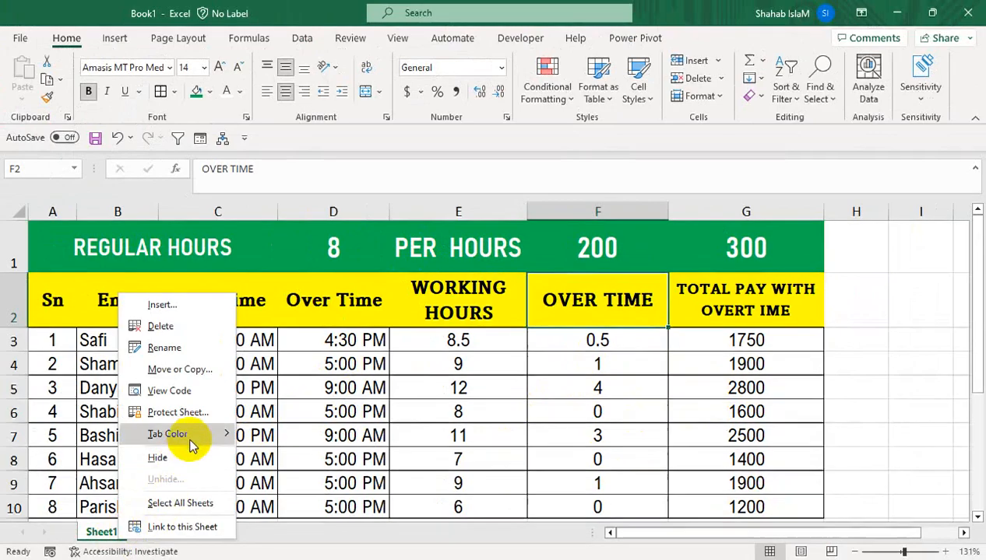
left_click(202, 377)
left_click(88, 447)
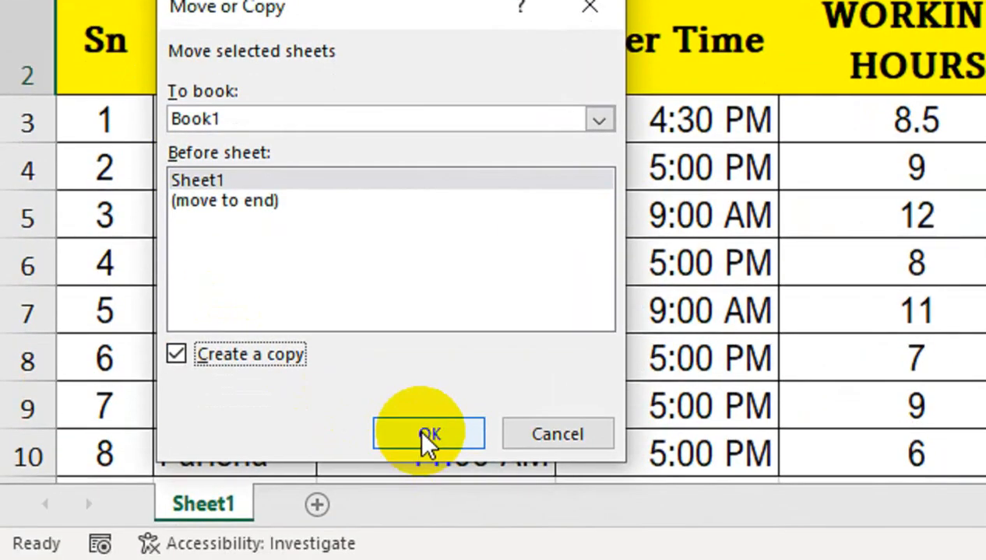
left_click(426, 484)
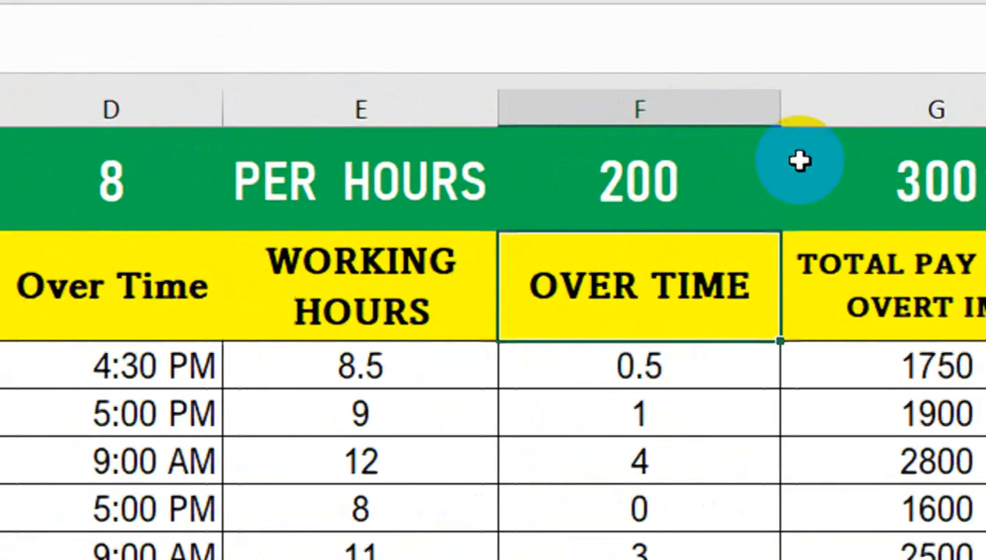
- Examine the overtime rate formula in G1 without changing it
double_click(739, 176)
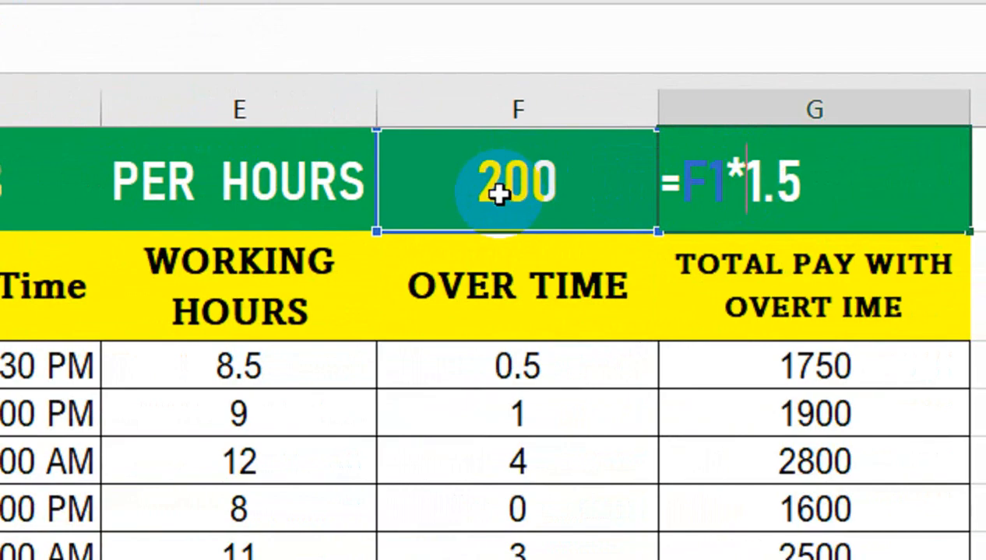
left_click(743, 167)
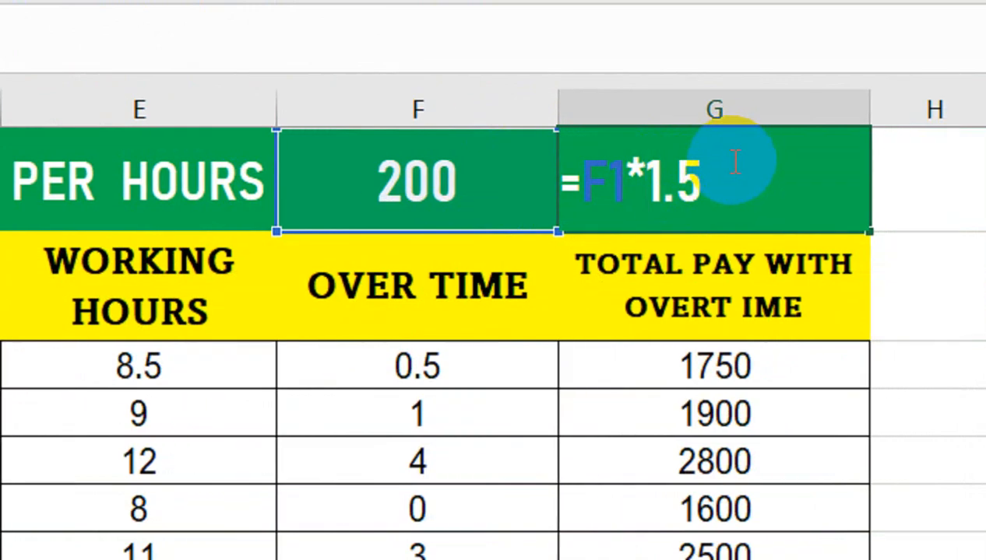
key("Return")
left_click(722, 177)
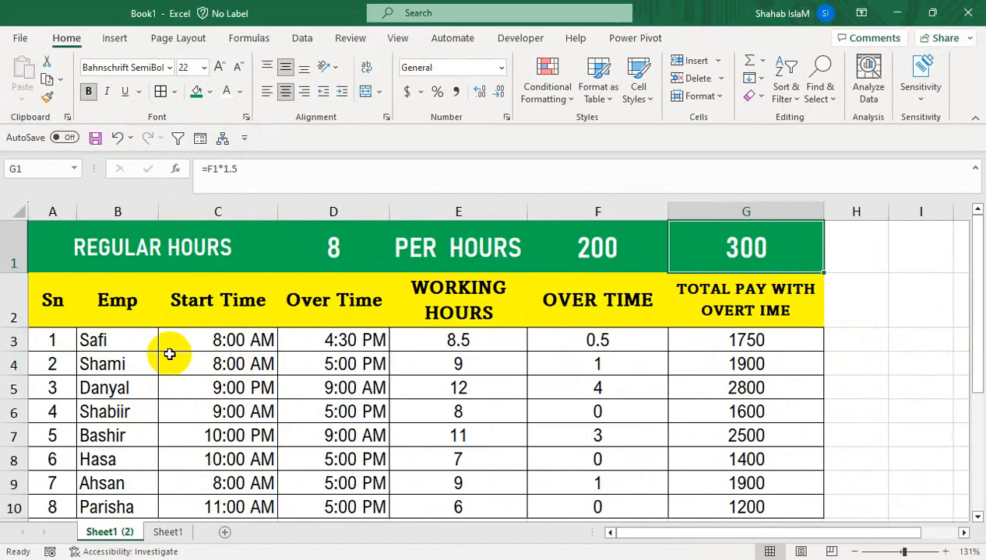
- Clear the working hours, overtime and total pay results in E3:G10 on the copied sheet
left_click_drag(203, 341, 305, 506)
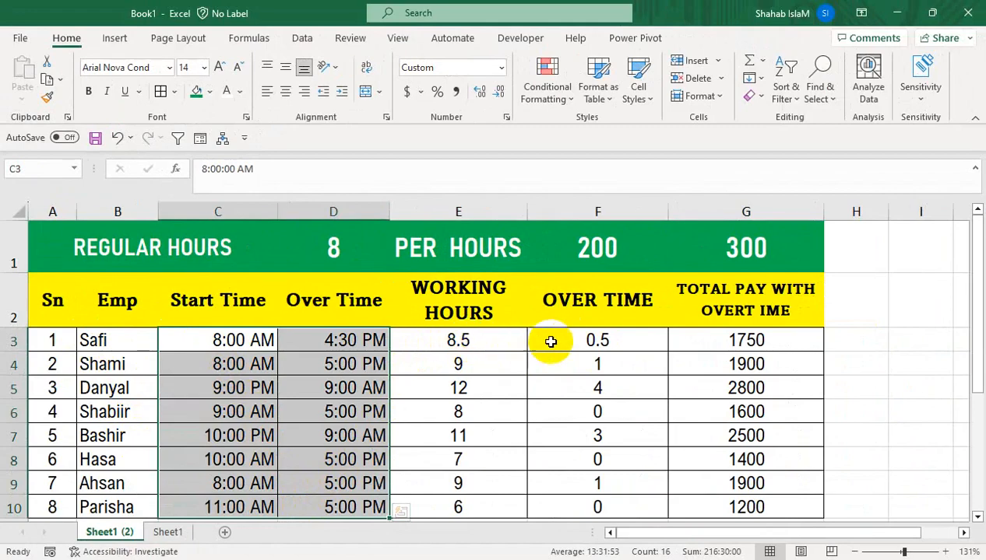
left_click_drag(499, 342, 720, 507)
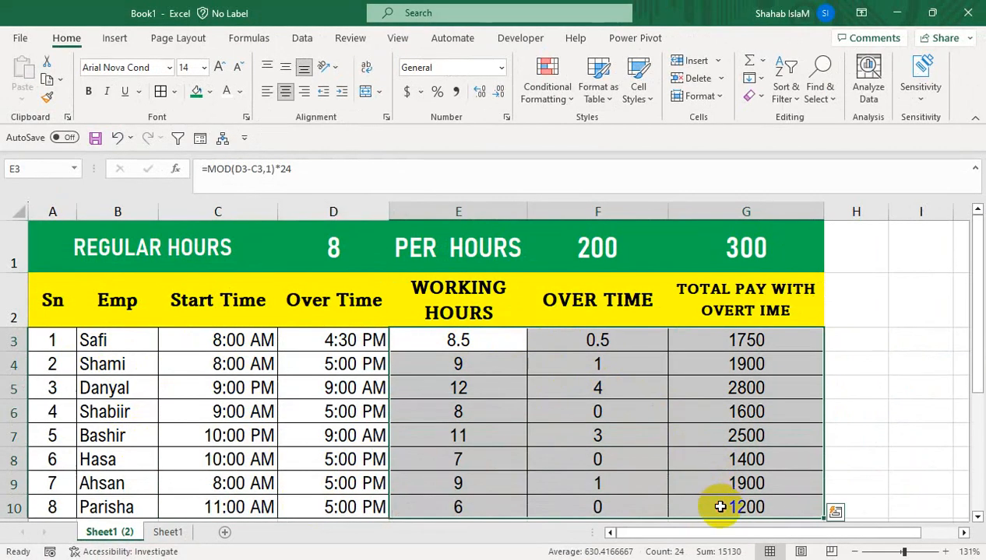
key("Delete")
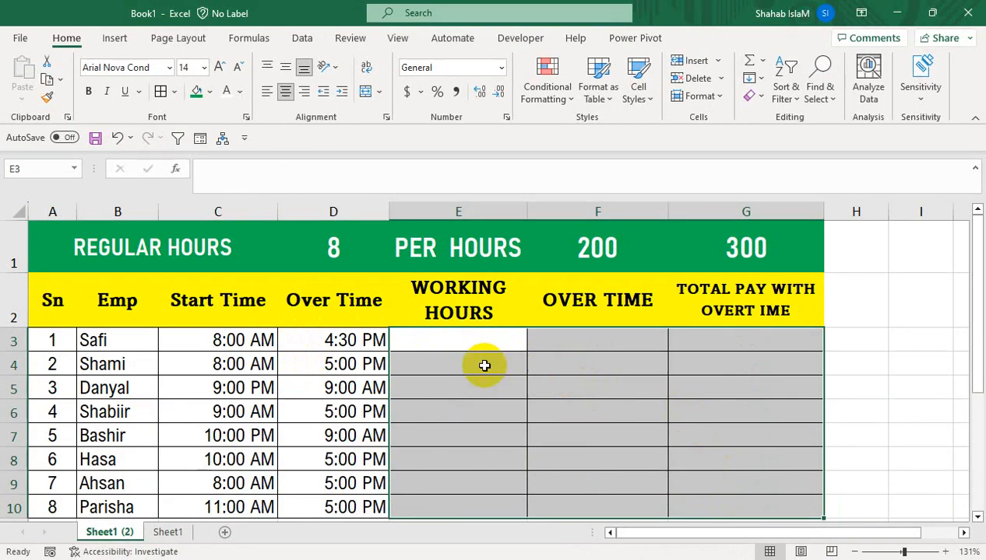
- Write the working hours formula =MOD(D3-C3,1)*24 in E3 from the end and start times
left_click(419, 336)
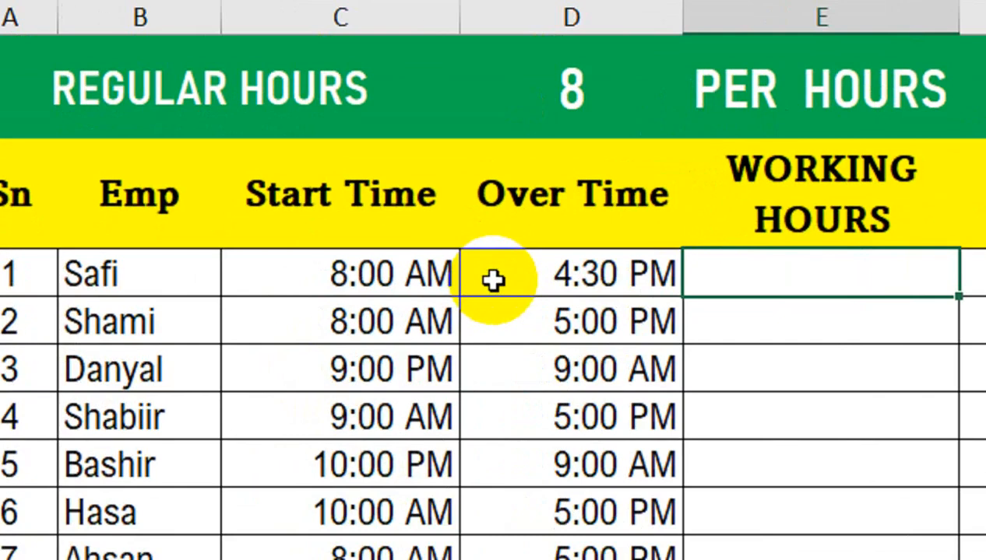
type("=MOD(")
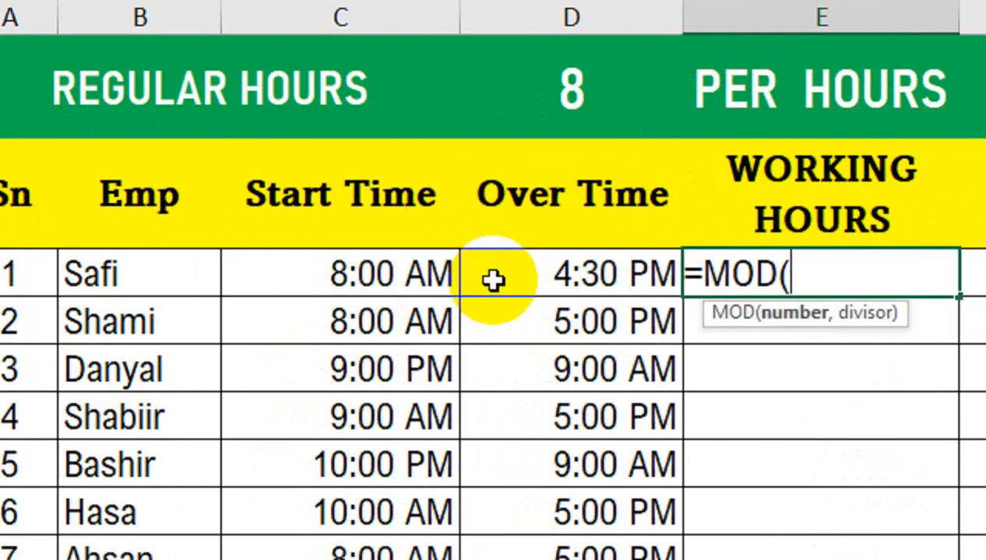
left_click(534, 282)
type("-")
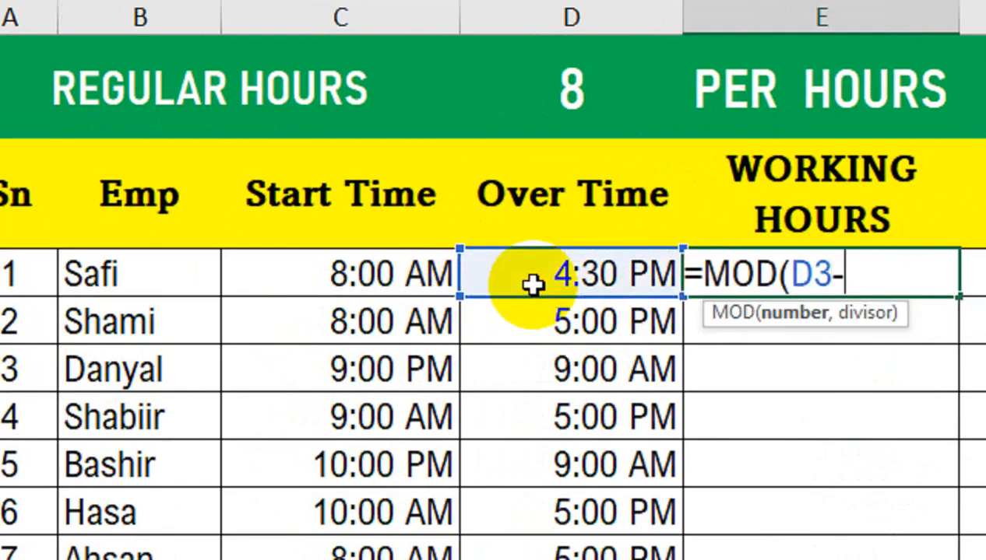
left_click(421, 270)
type(")")
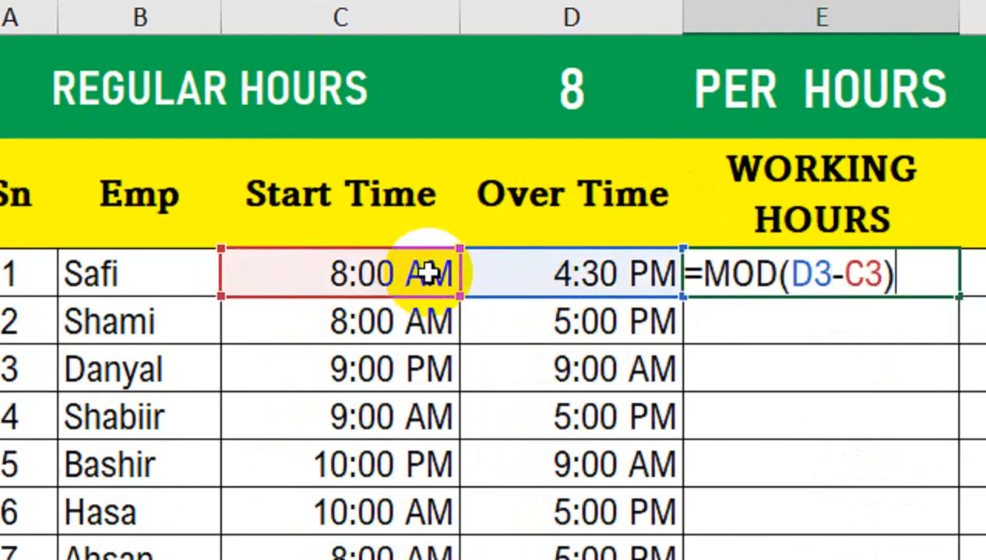
key("BackSpace")
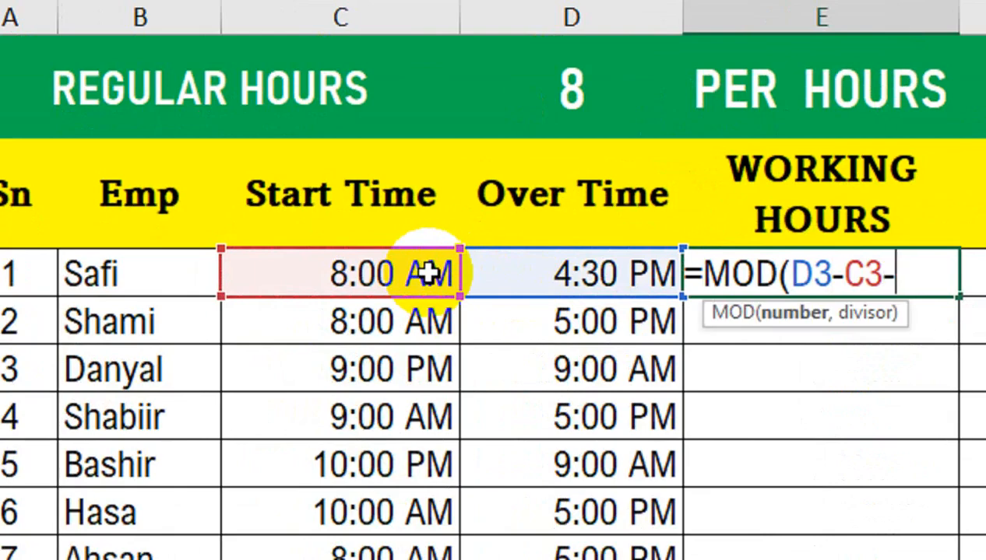
type(",")
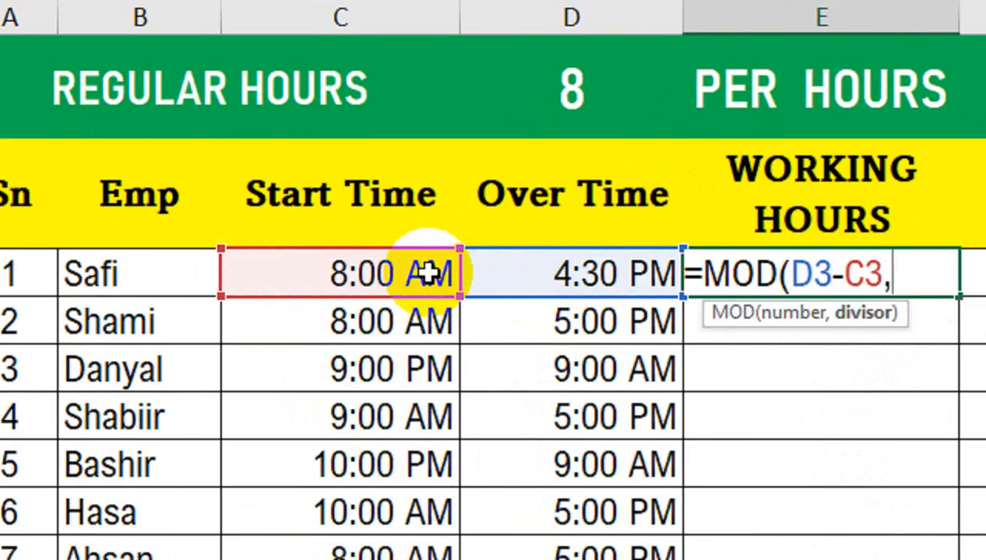
type("1)*")
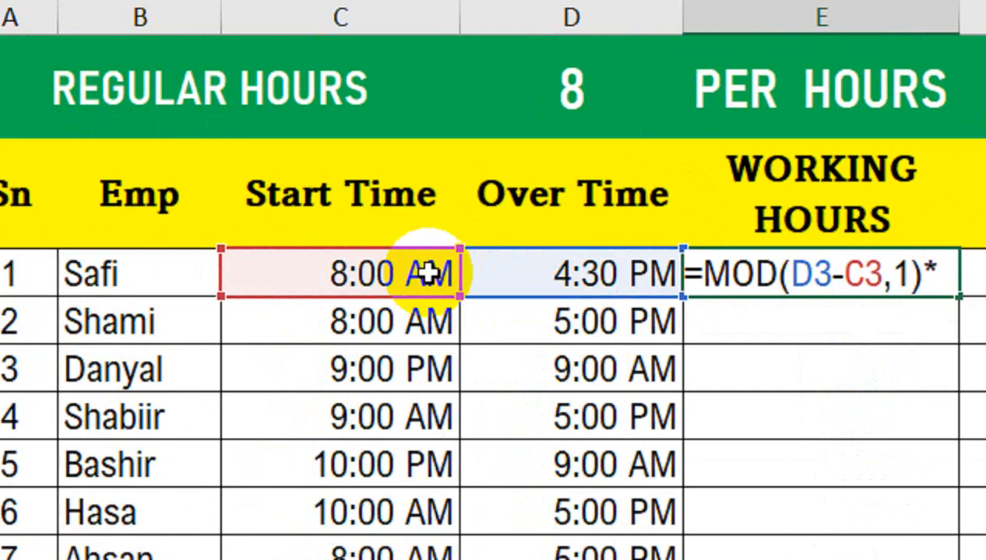
type("24")
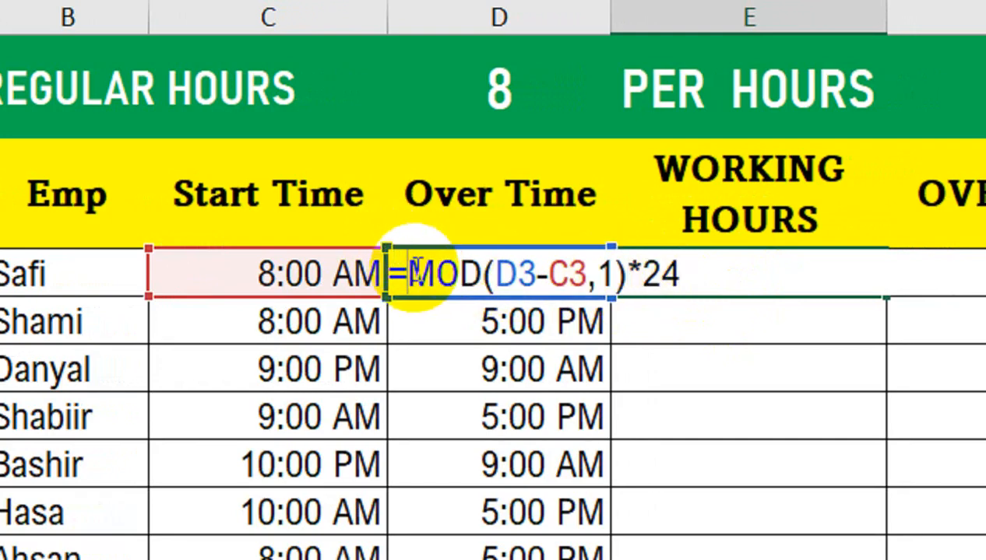
left_click(413, 274)
type("(")
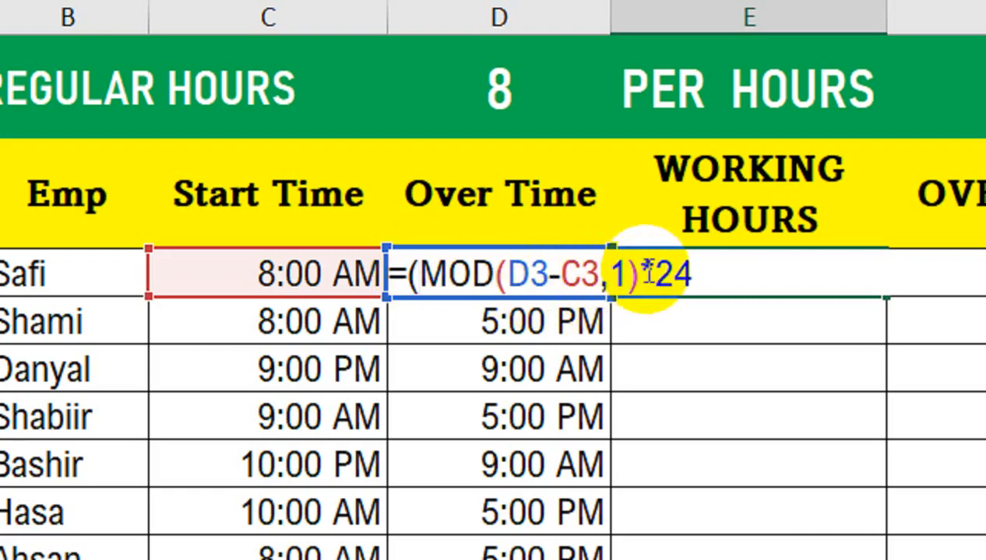
type(")")
type("MOD(")
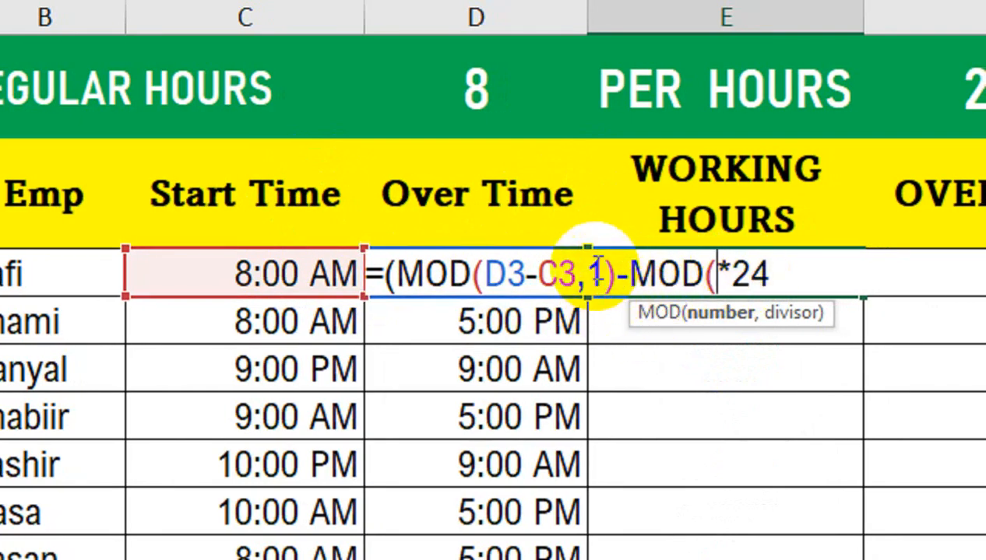
key("BackSpace")
key("BackSpace")
key("BackSpace")
key("BackSpace")
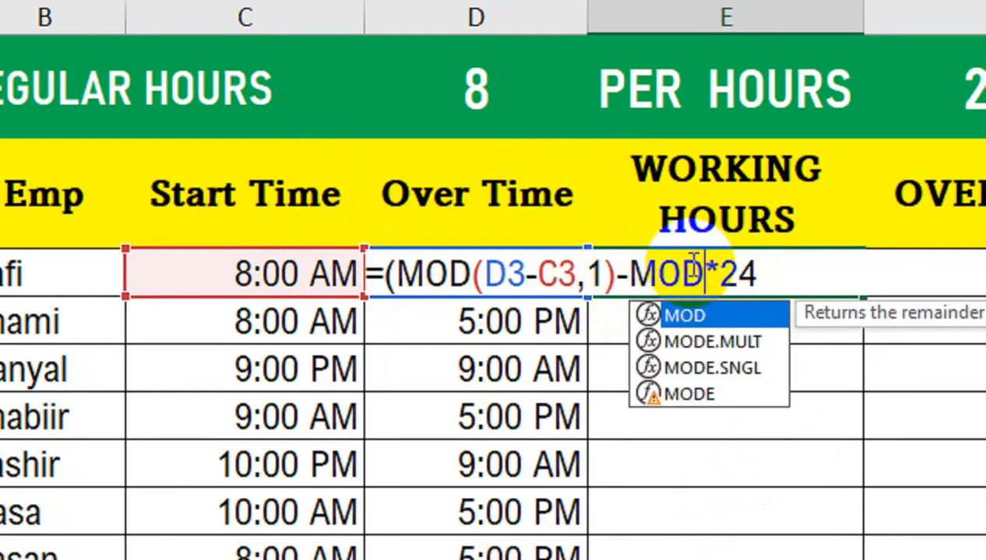
key("BackSpace")
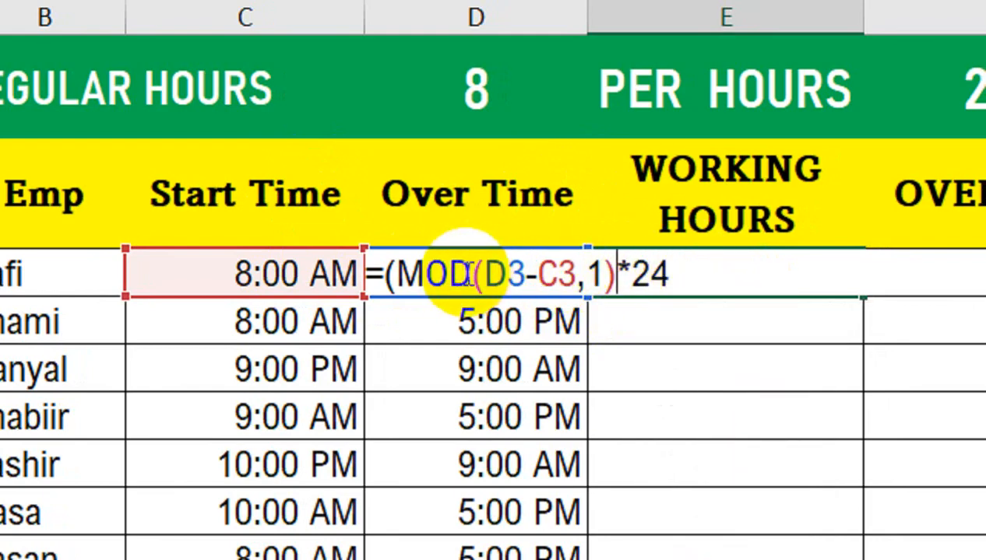
left_click(395, 274)
key("BackSpace")
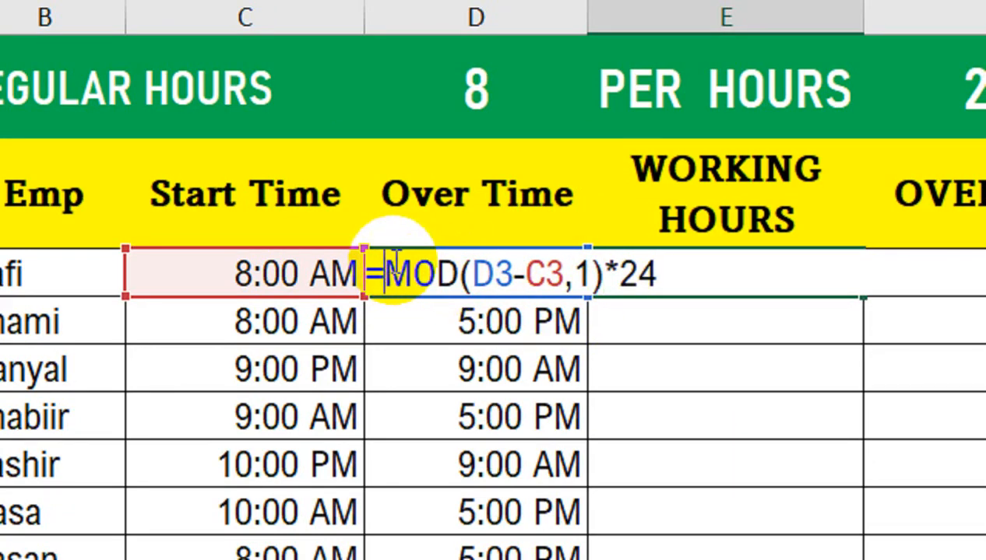
- Format the working hours result in E3 as General and fill its formula down through E10
key("Return")
left_click(628, 269)
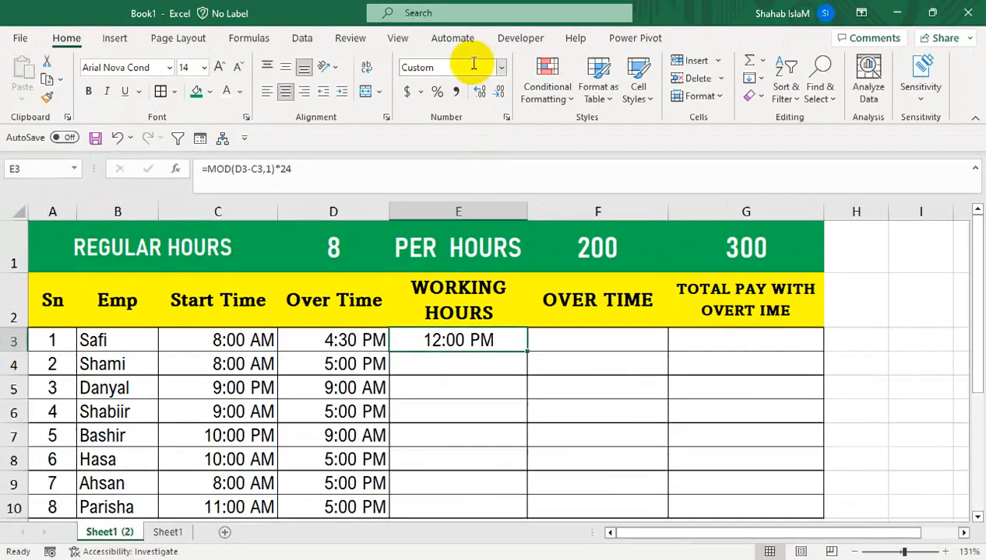
left_click(501, 68)
left_click(490, 89)
left_click_drag(526, 349, 527, 401)
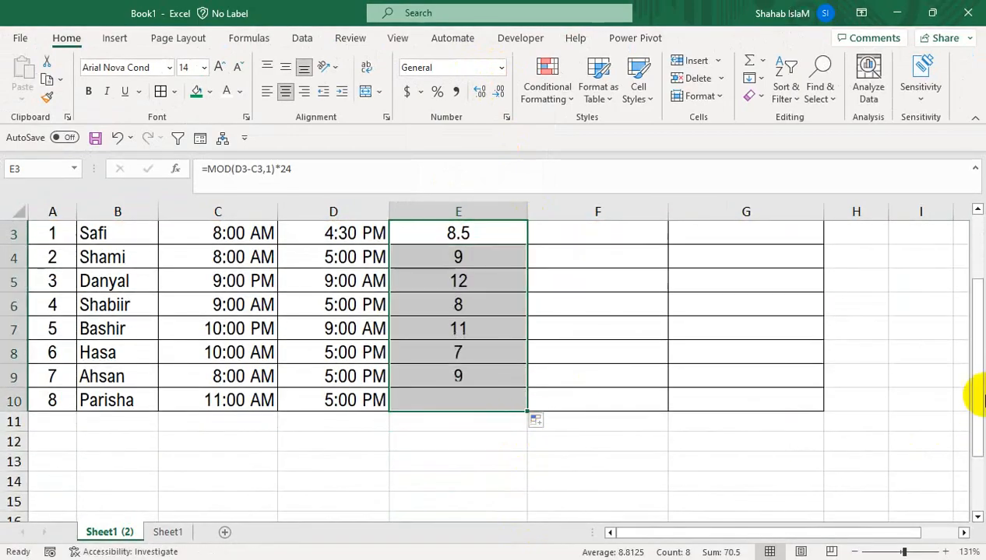
left_click_drag(973, 346, 973, 277)
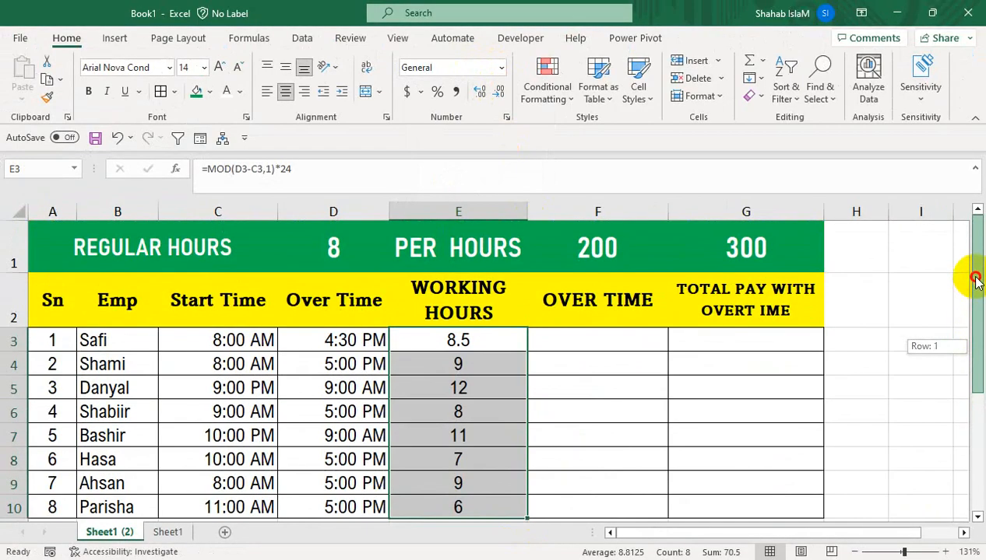
- Start the overtime formula in F3 with an IF test for E3 greater than the absolute reference $D$1
left_click(583, 338)
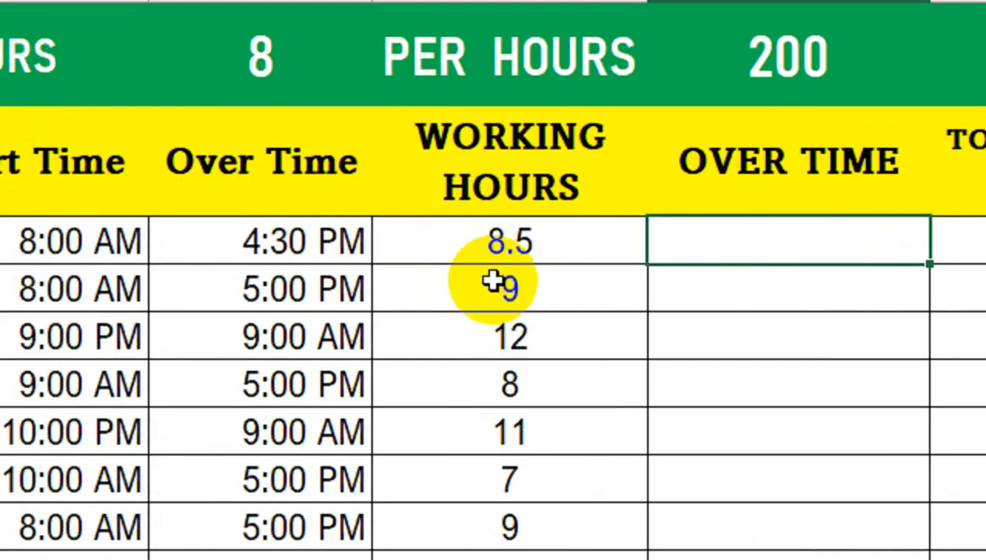
type("=")
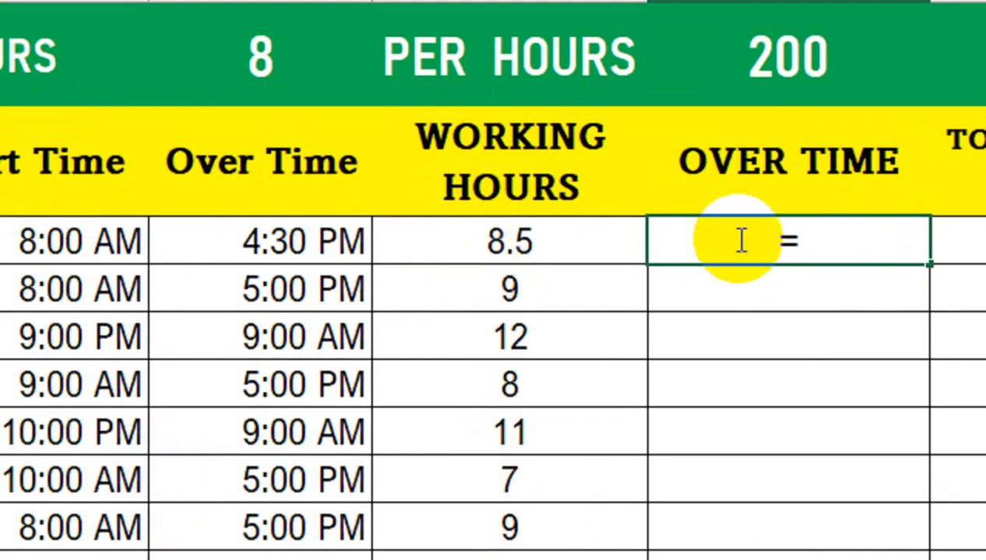
type("IF(")
left_click(588, 244)
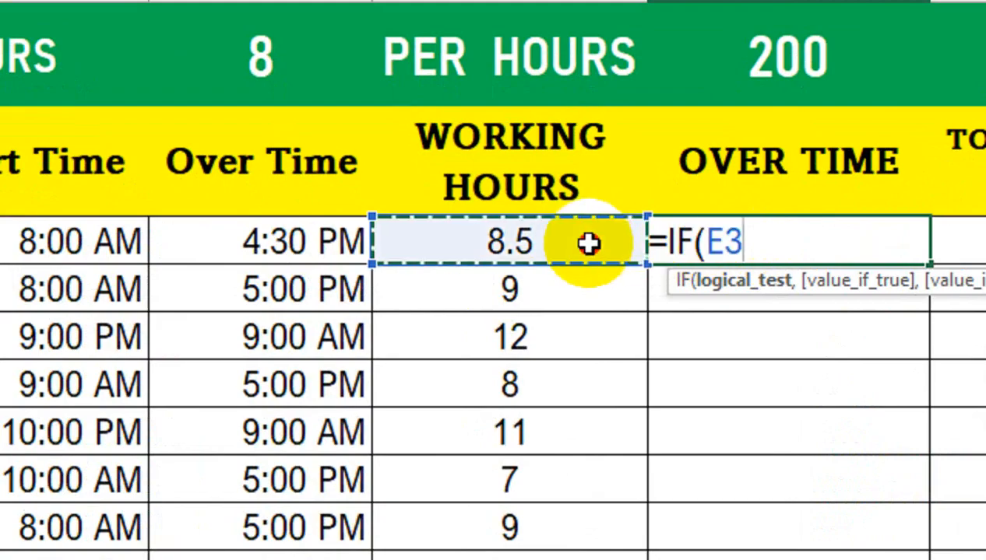
type(">")
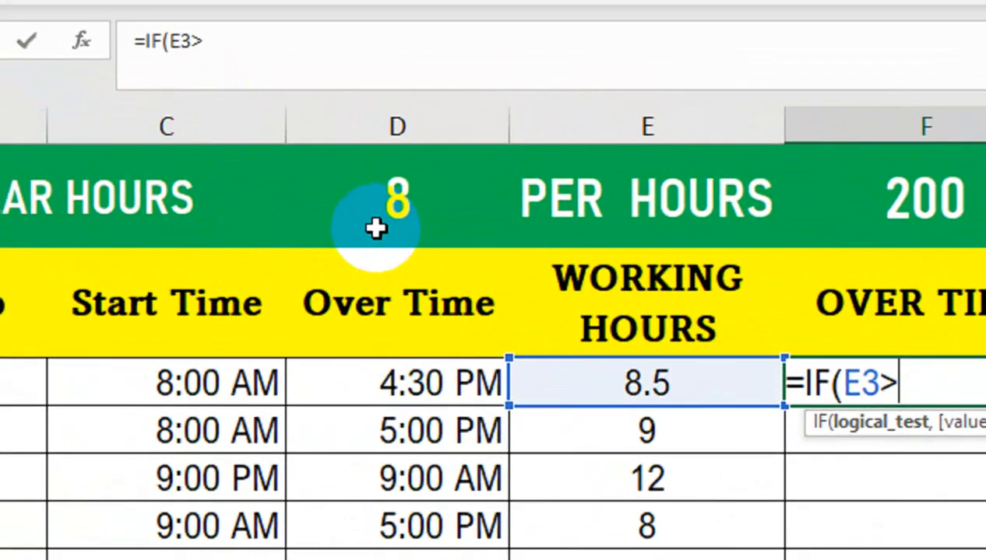
left_click(239, 85)
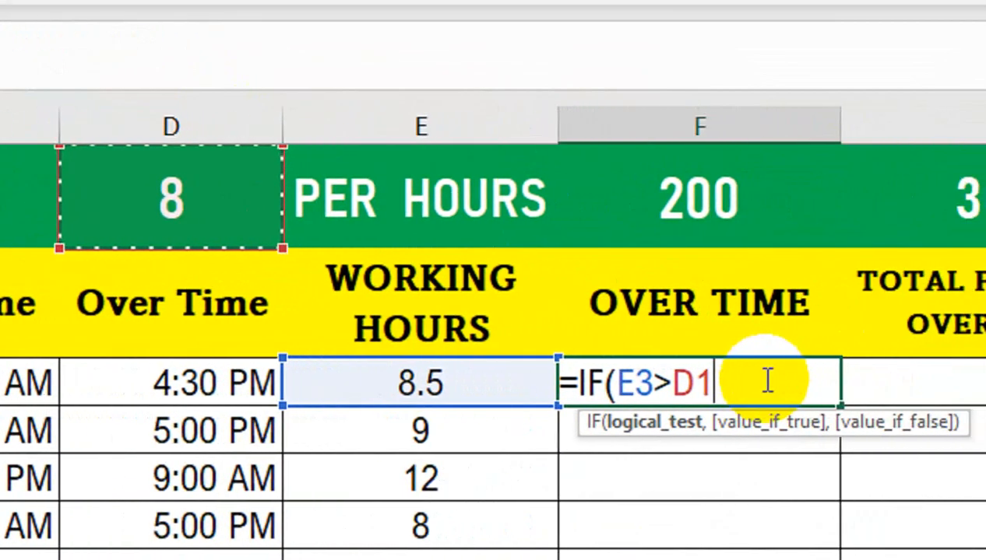
key("F4")
type(",")
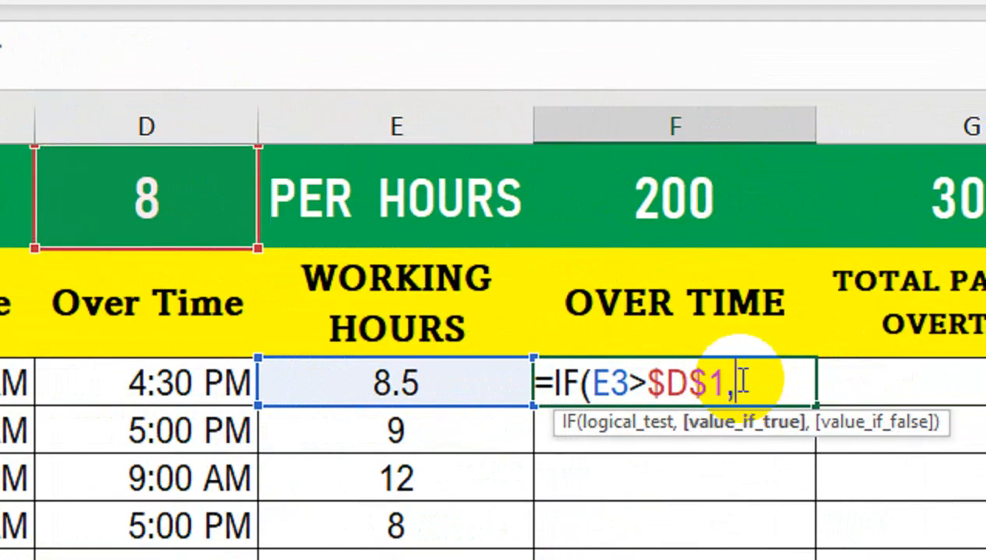
- Complete the F3 overtime formula so it returns (E3-$D$1) when the test is true and 0 otherwise
type("(")
left_click(492, 394)
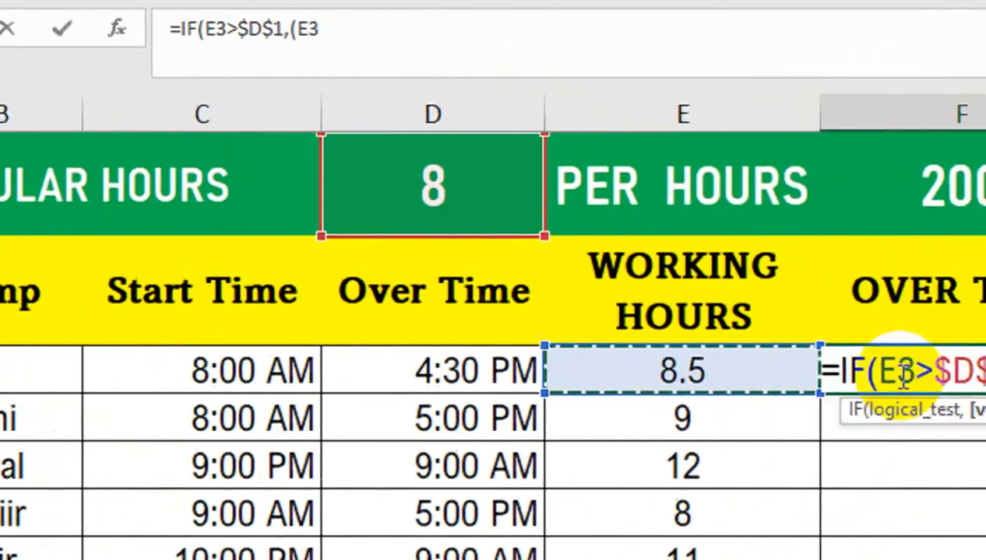
type("-")
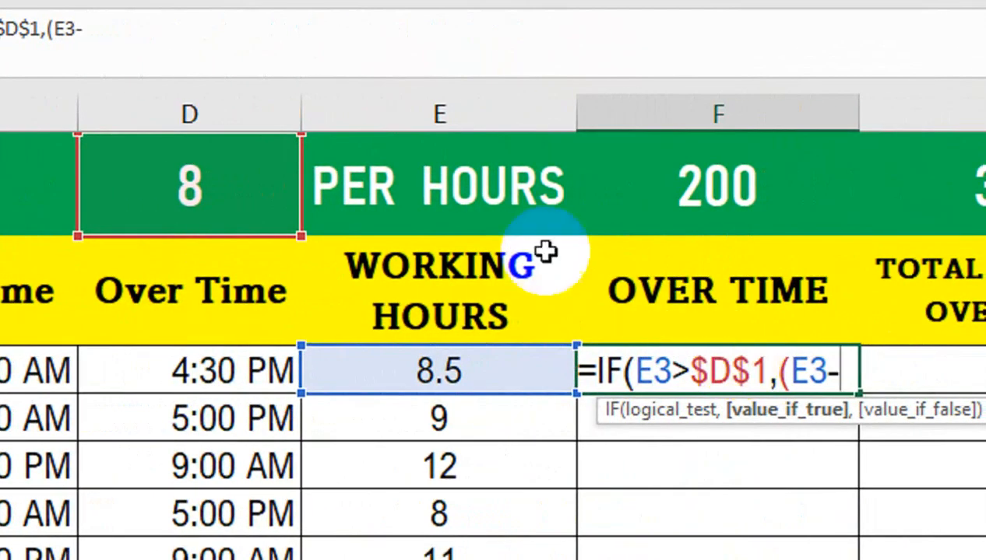
left_click(235, 173)
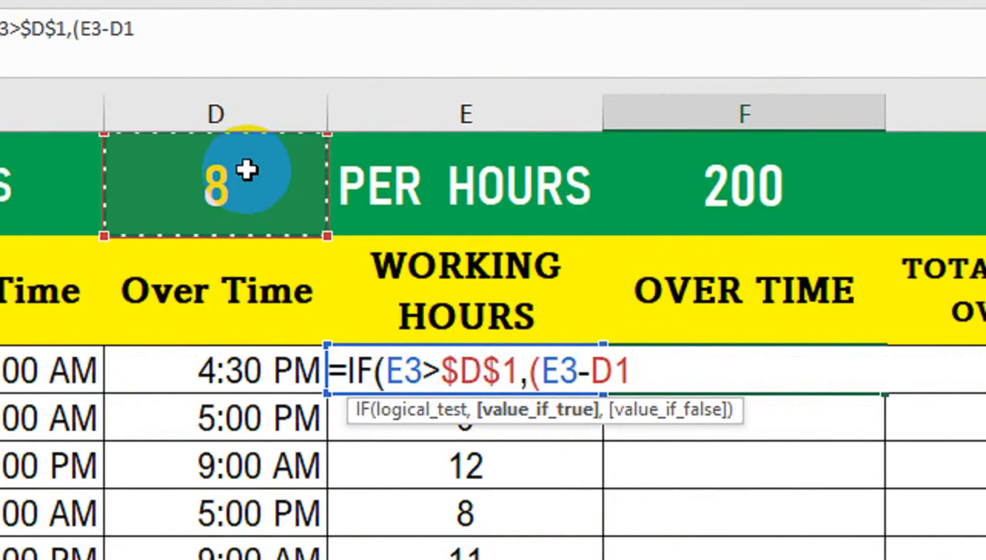
key("F4")
type("),")
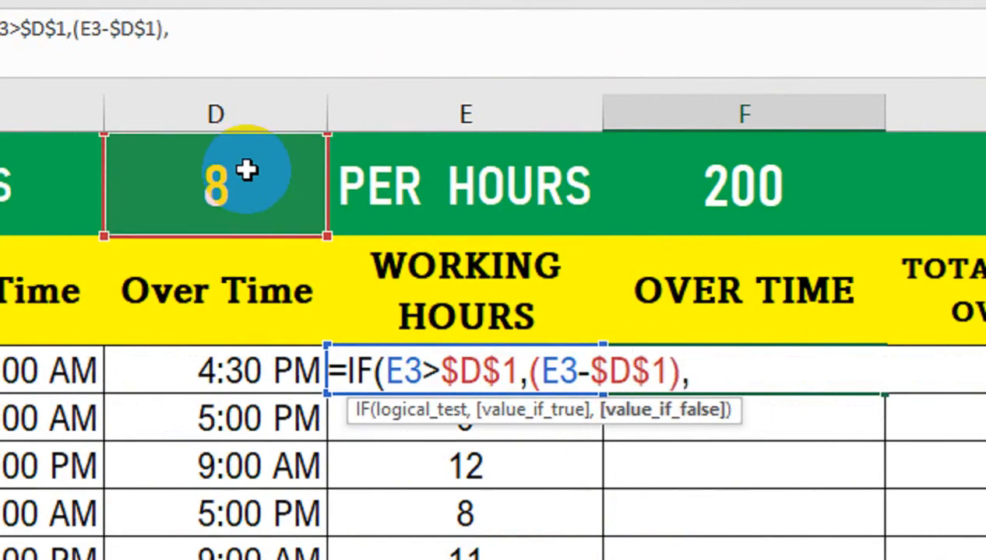
type("0")
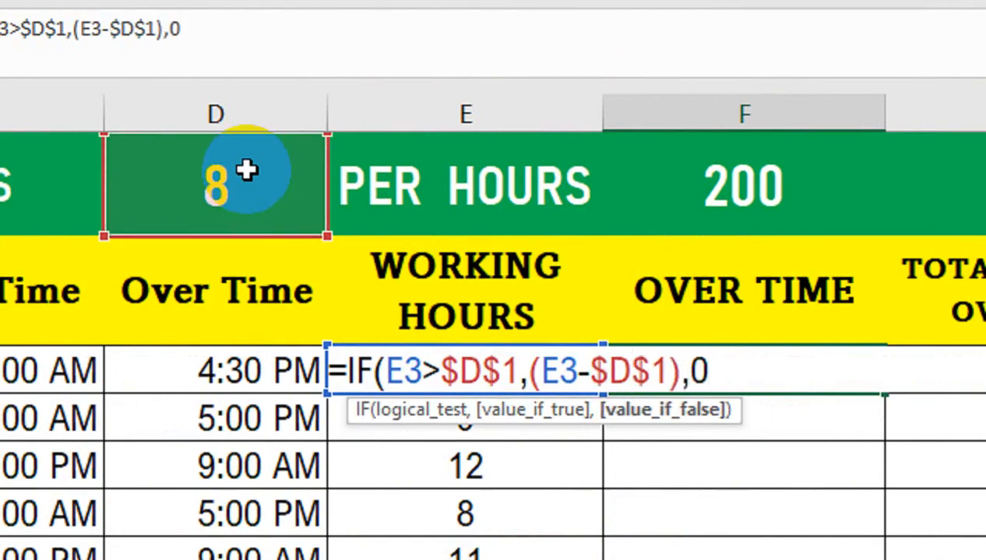
type(")")
key("Return")
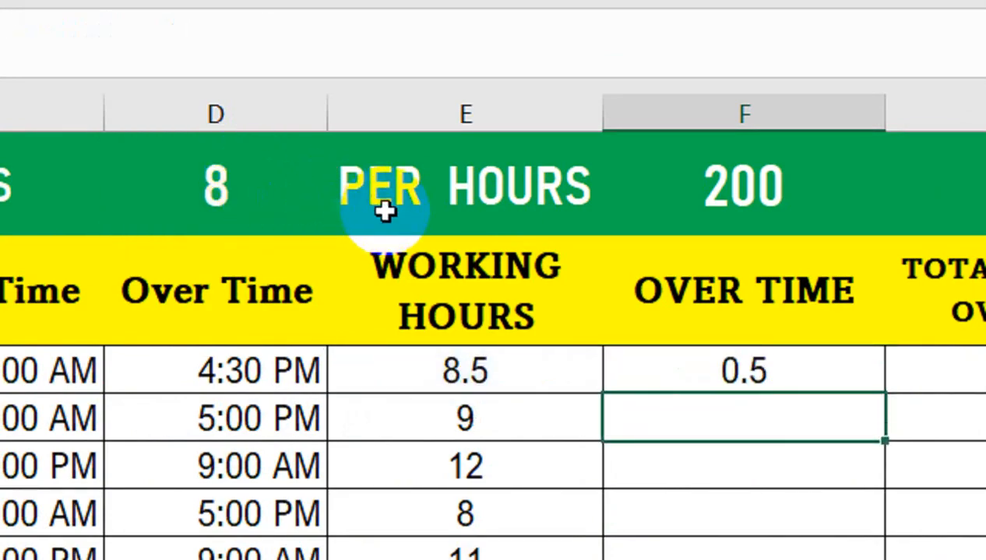
- Review the overtime formula in F3 and fill it down through F10
double_click(685, 366)
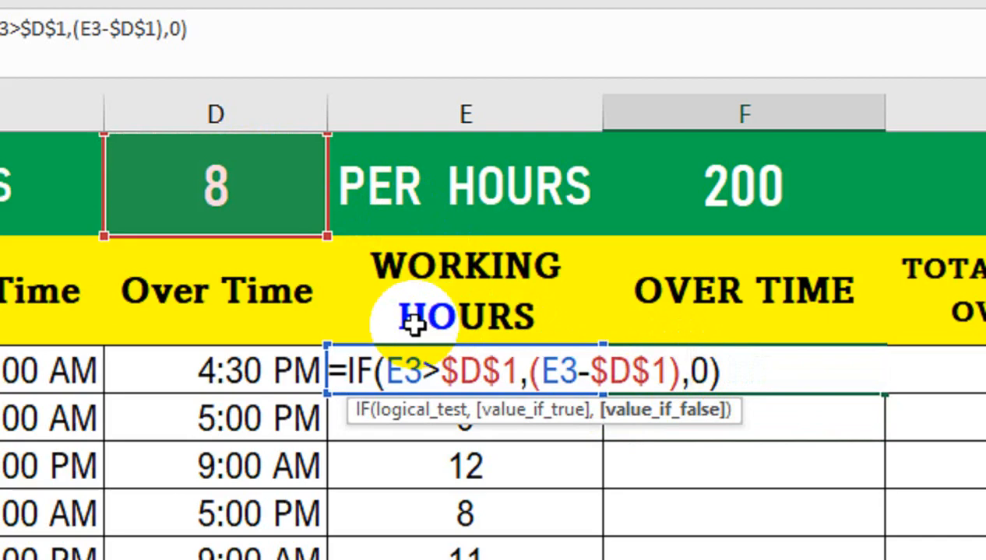
key("Return")
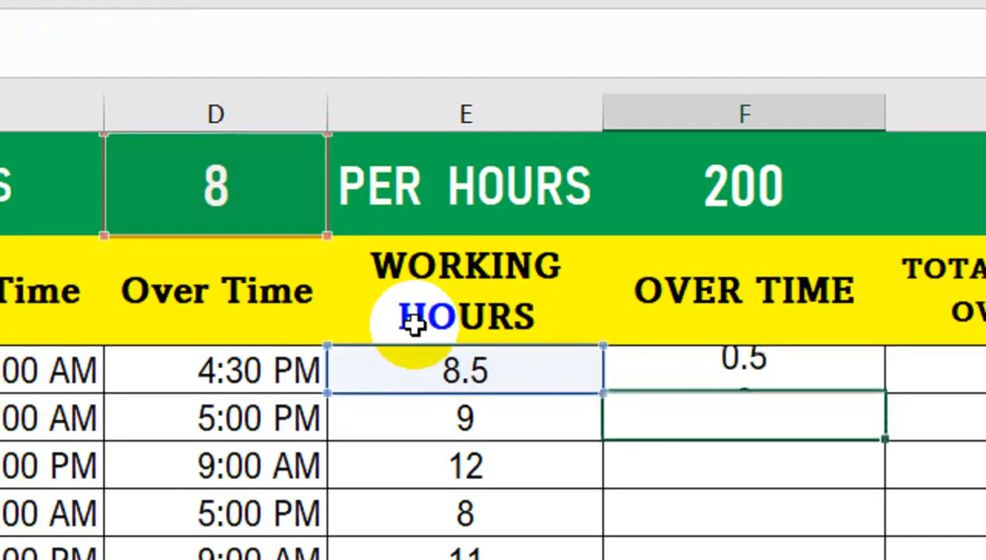
left_click(760, 370)
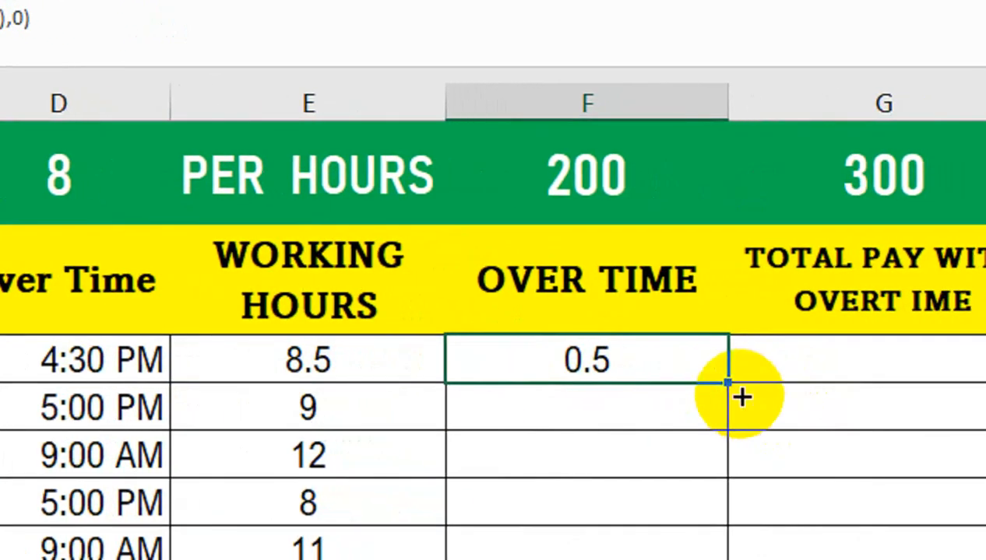
left_click_drag(741, 397, 717, 457)
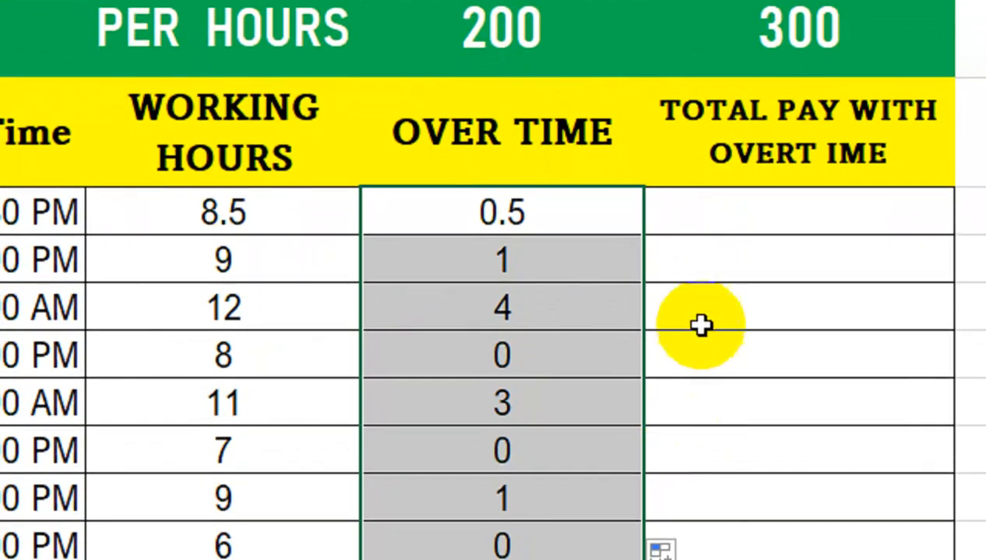
- Start the total pay formula in G3 with an IF test for E3 greater than the absolute reference $D$1
left_click(691, 225)
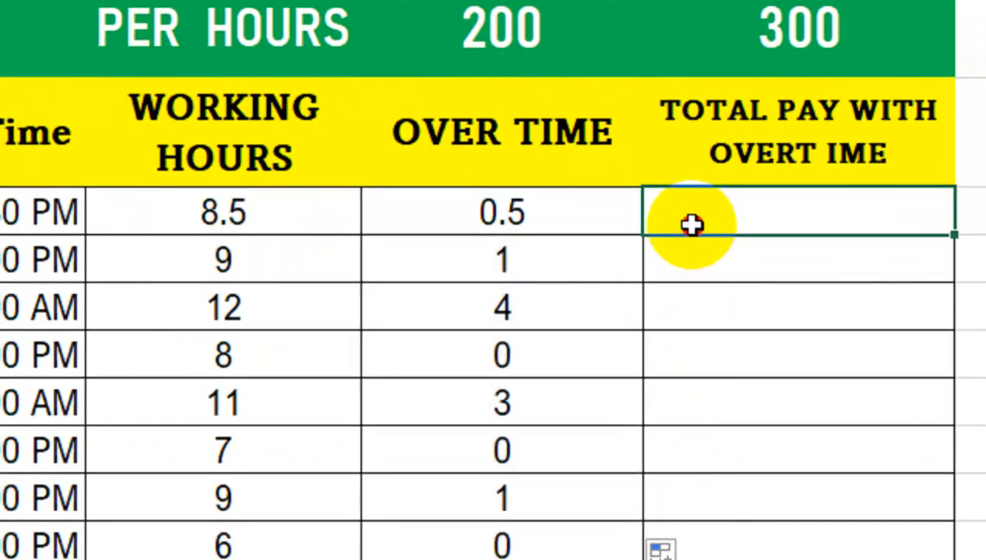
type("=IF(")
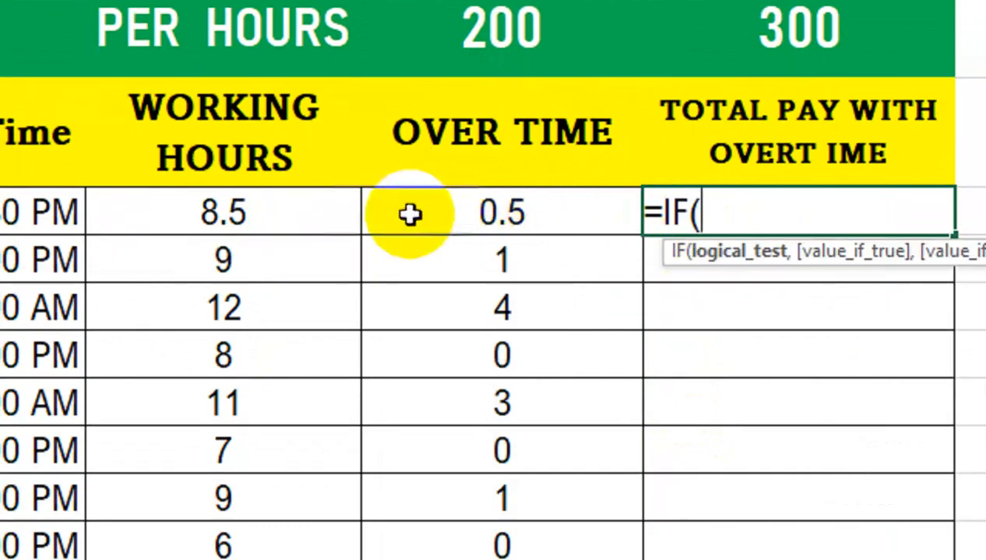
left_click(306, 225)
type(">")
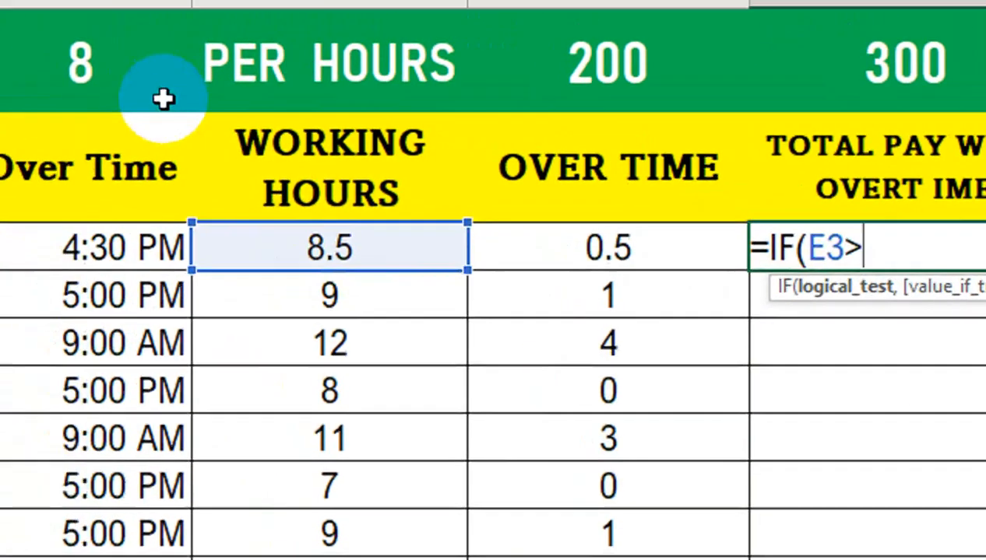
left_click(26, 66)
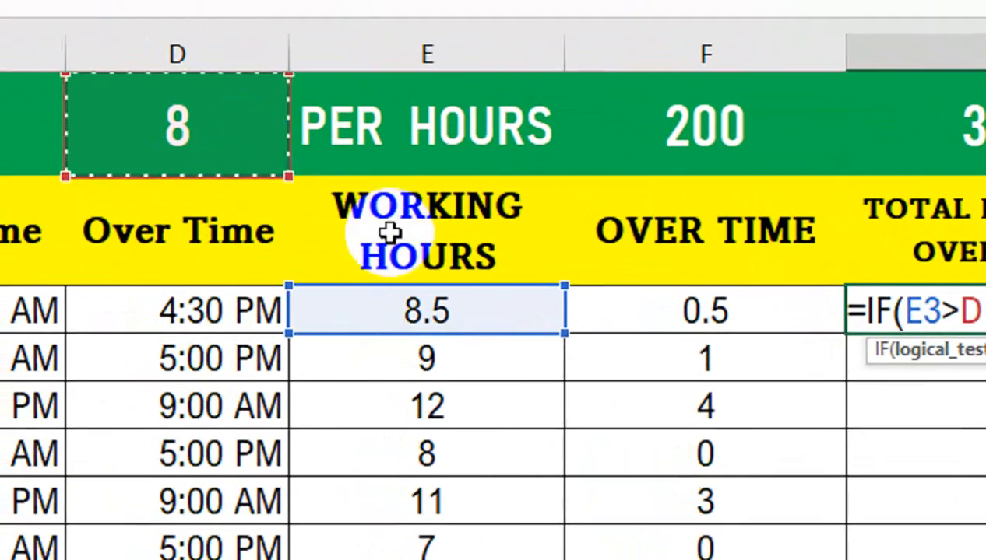
key("F4")
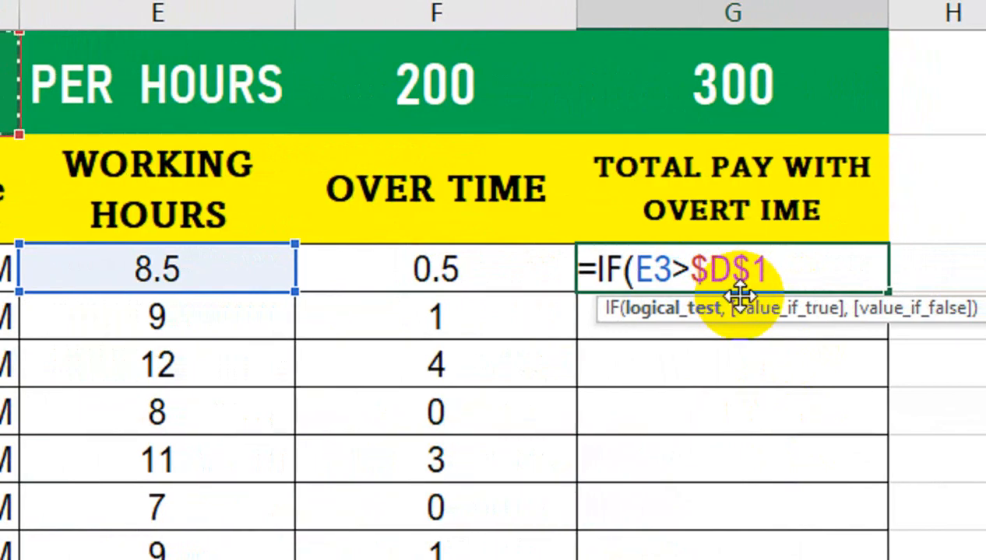
- Add the regular pay part (E3-F3)*$F$1 as the start of the G3 formula's value if true
type(",(")
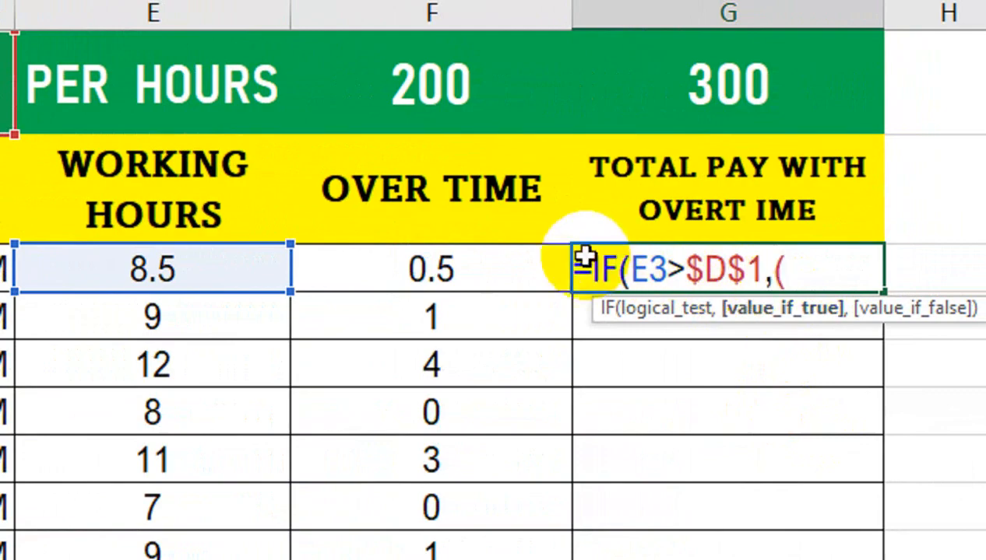
left_click(247, 262)
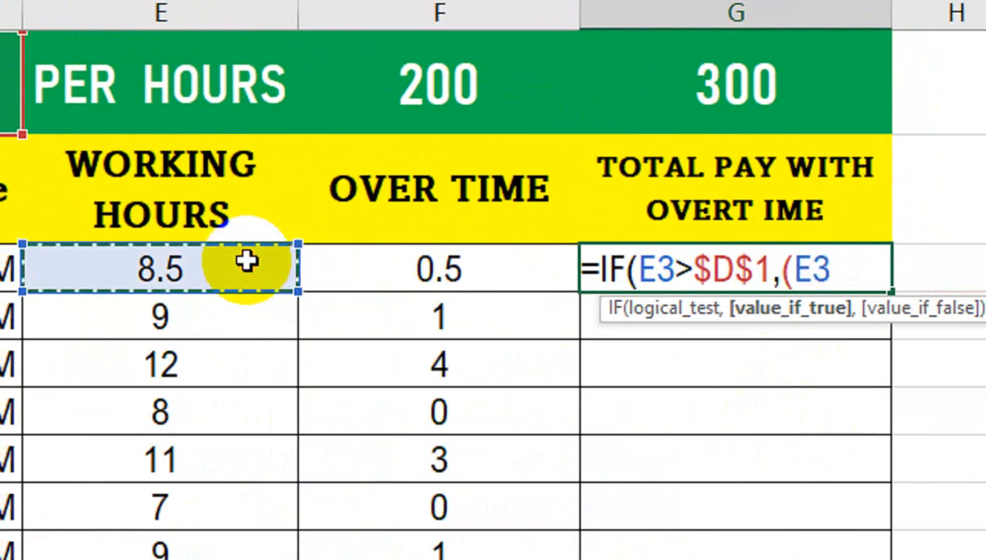
type("-")
left_click(331, 265)
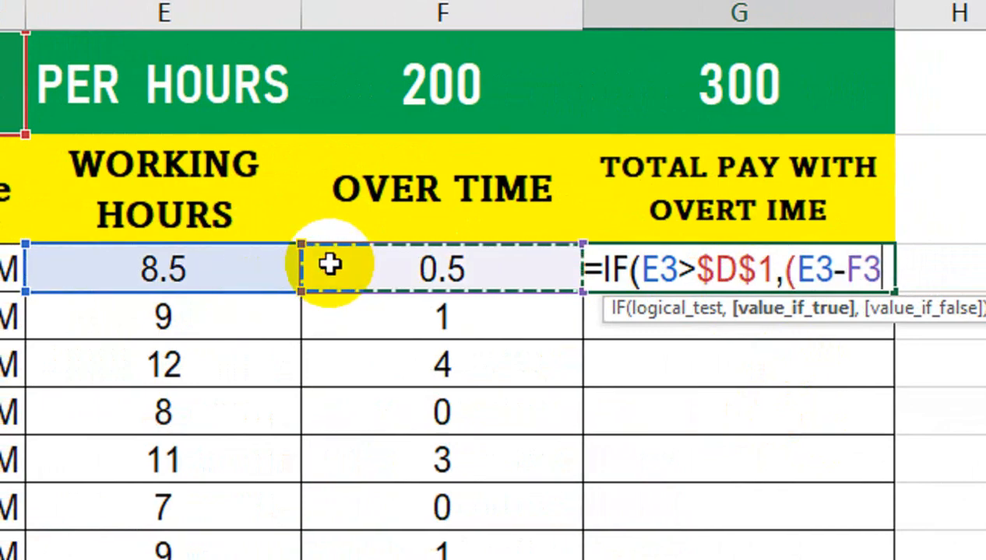
type(")*")
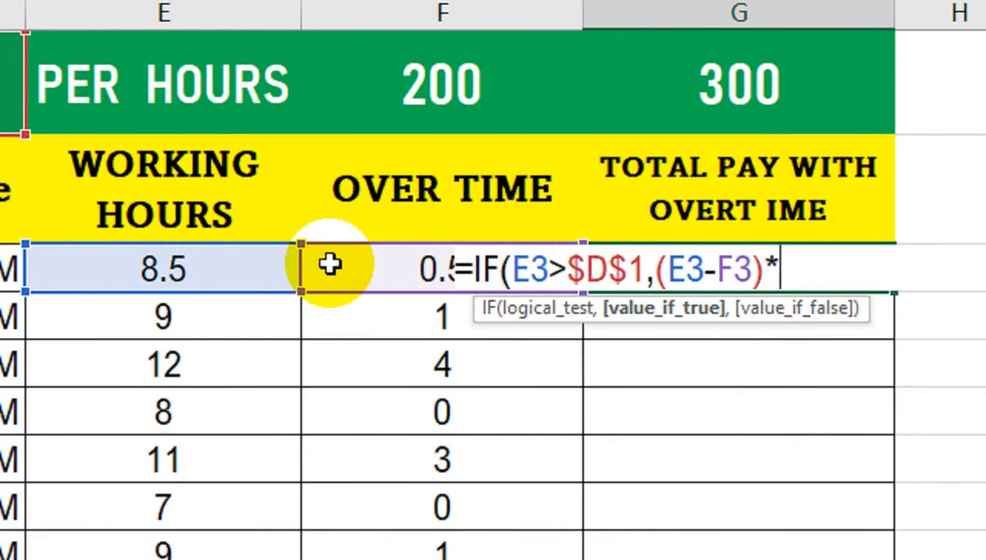
left_click(409, 112)
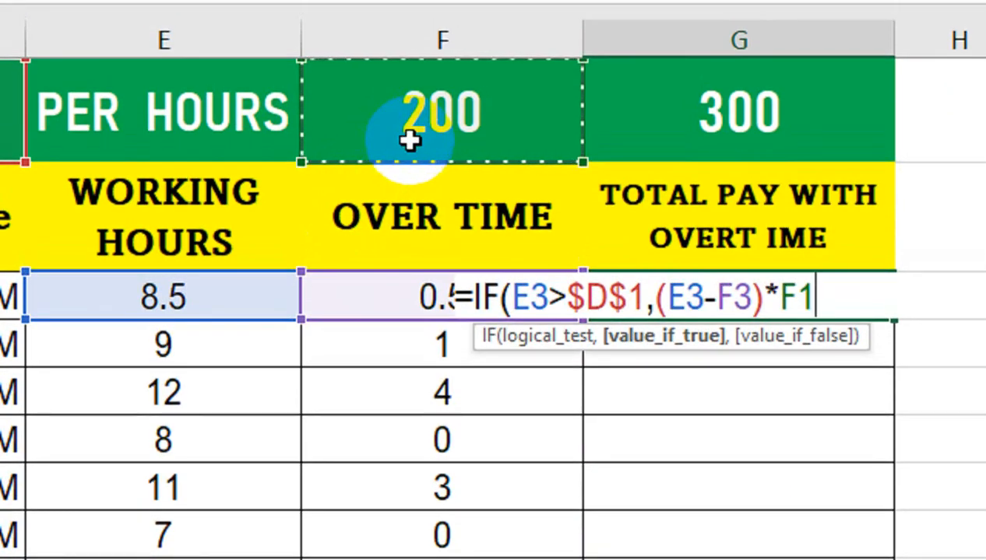
key("F4")
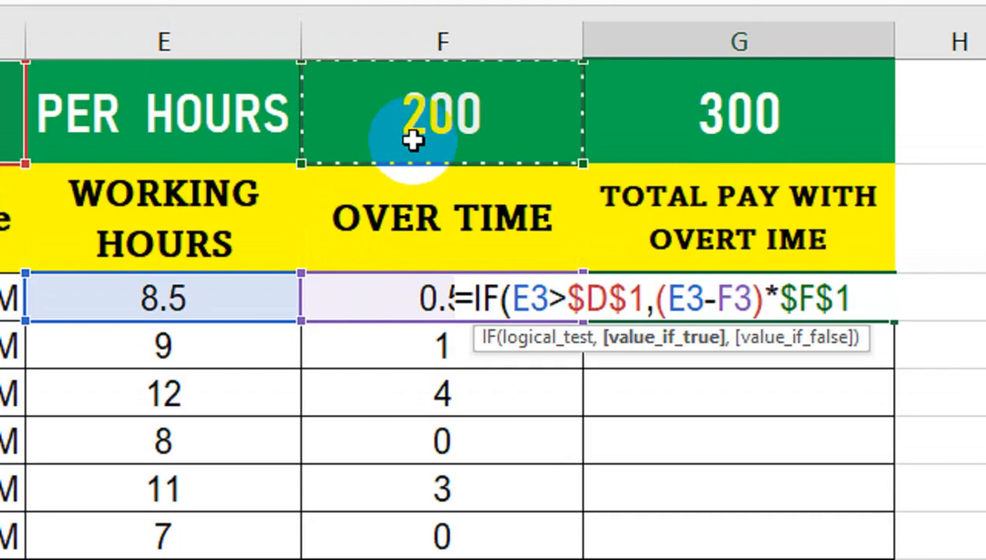
- Extend the value if true in G3 with the overtime pay part +((E3-$D$1)*$F$1*1.5)
type("+")
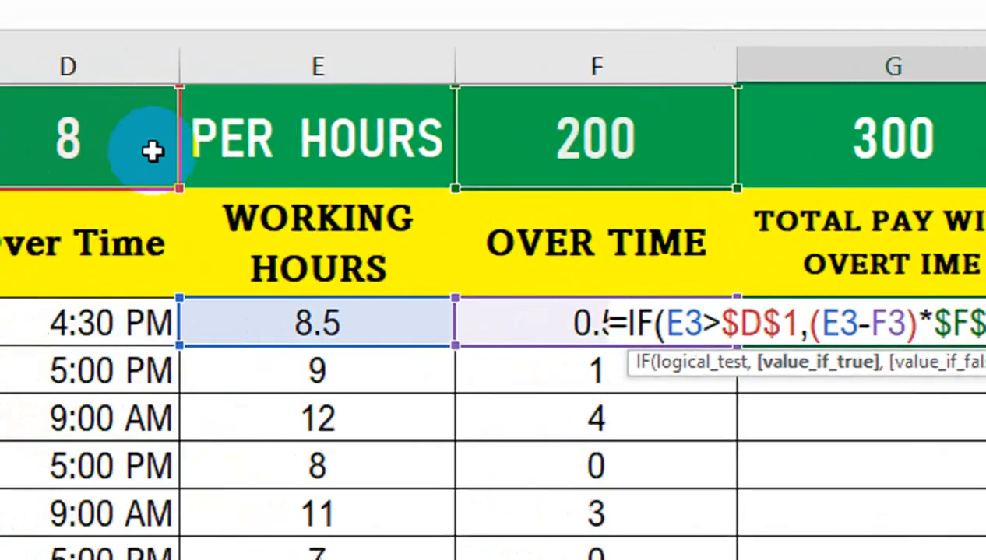
left_click(79, 304)
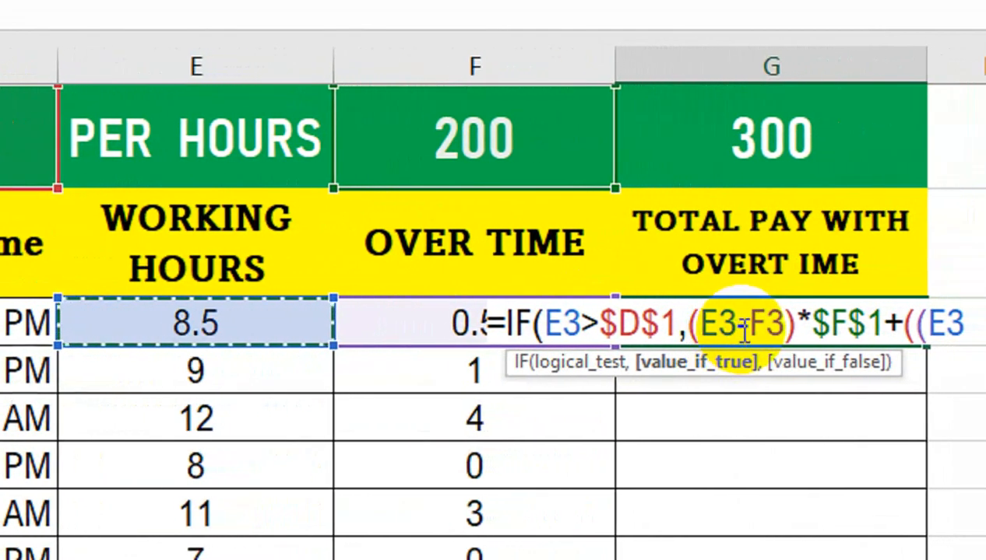
type("-")
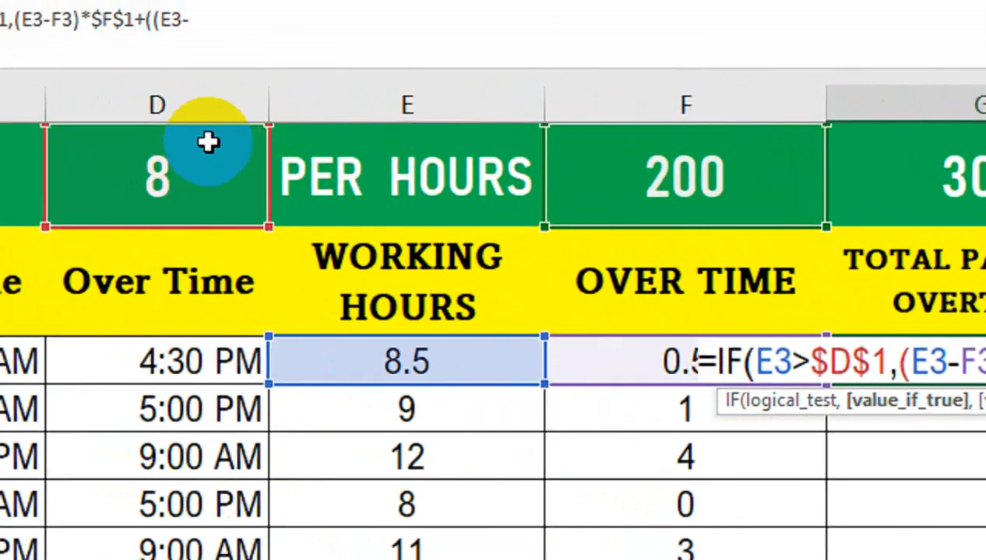
left_click(247, 154)
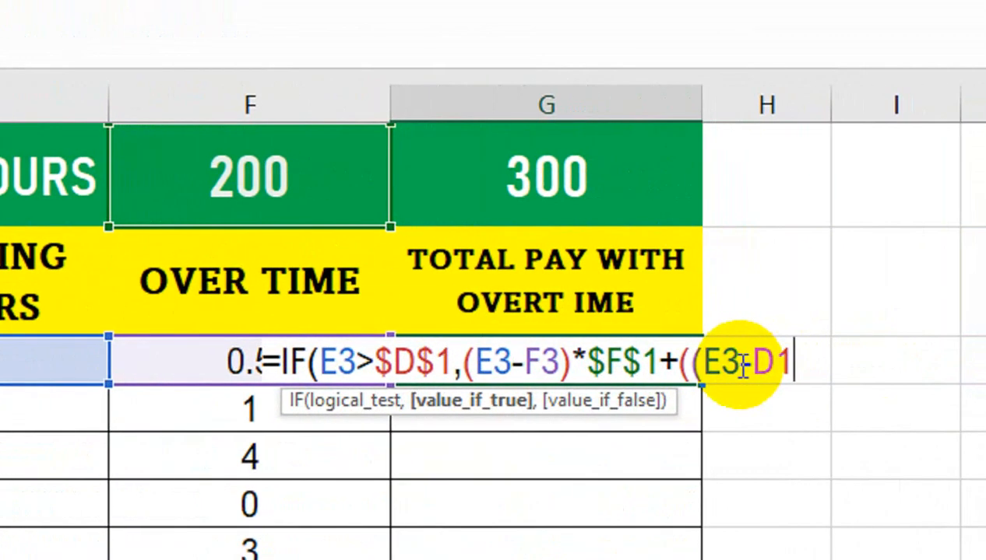
key("F4")
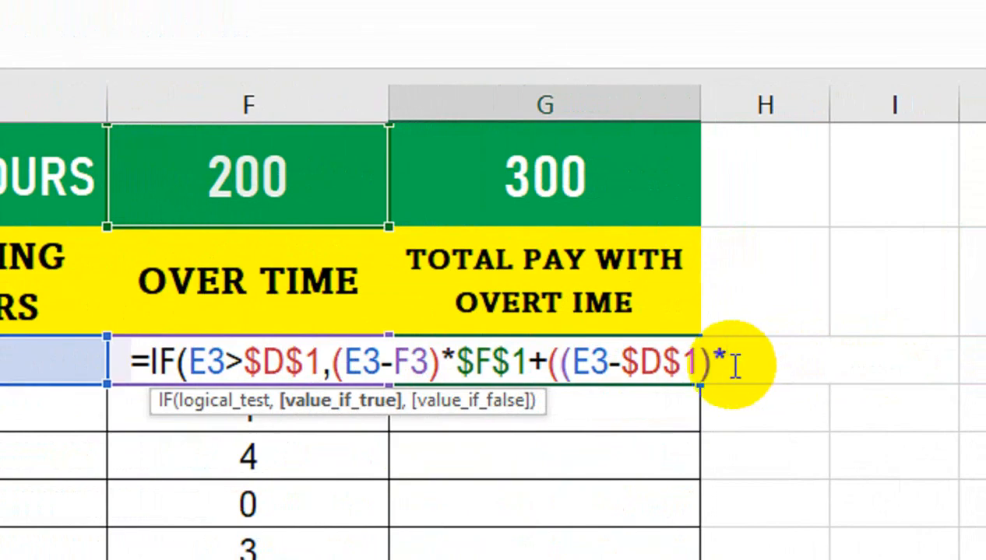
left_click(303, 156)
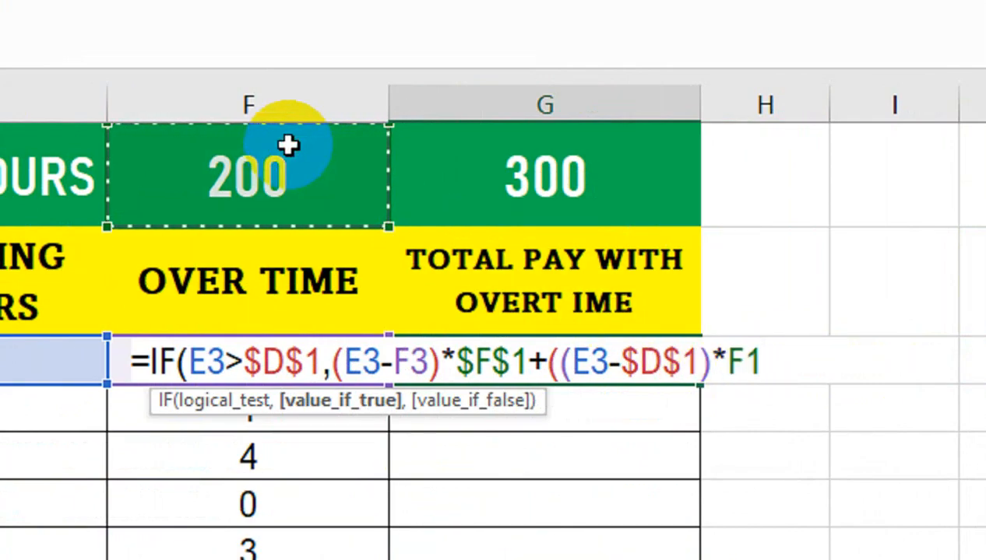
type("*")
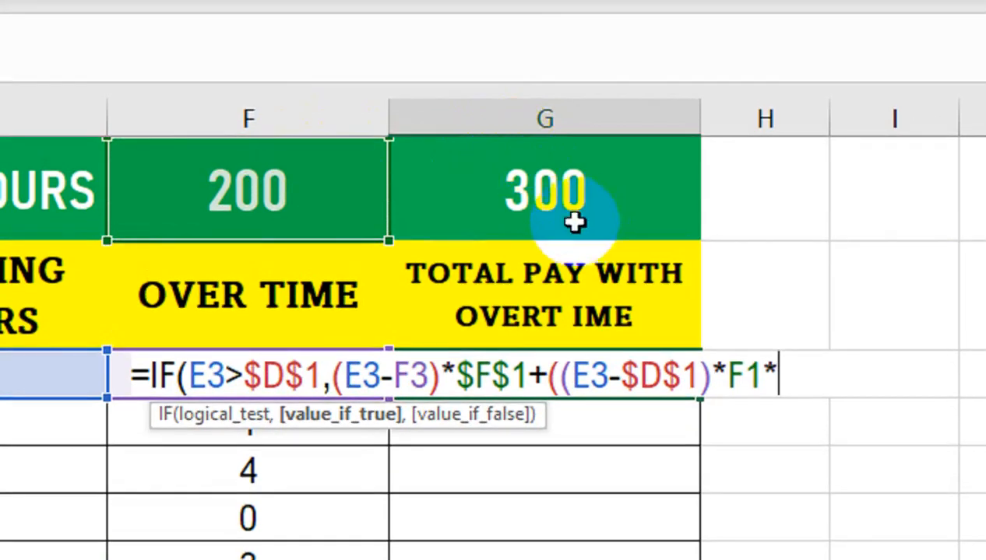
key("F4")
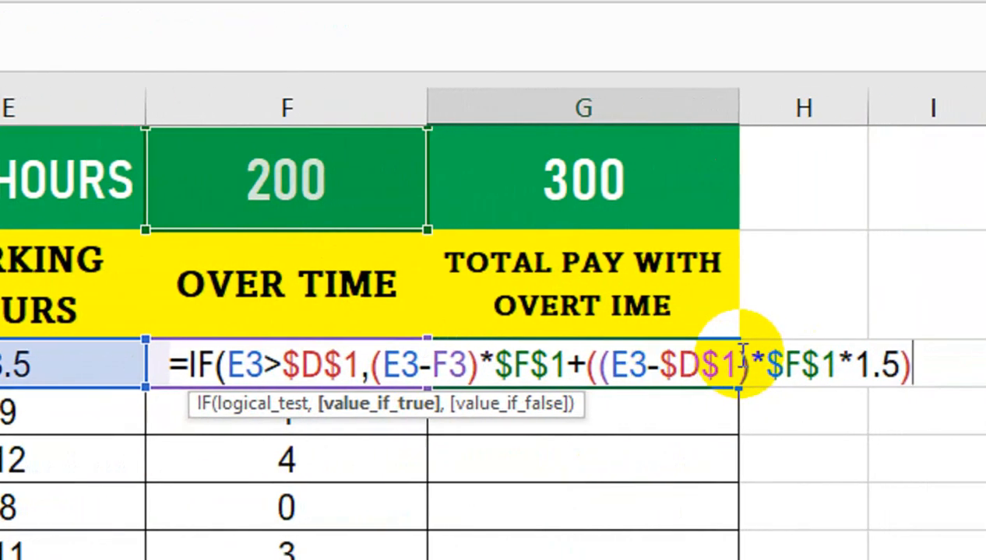
- Complete the G3 formula with E3*$F$1 as the value if false and fill it down the total pay column
type(",")
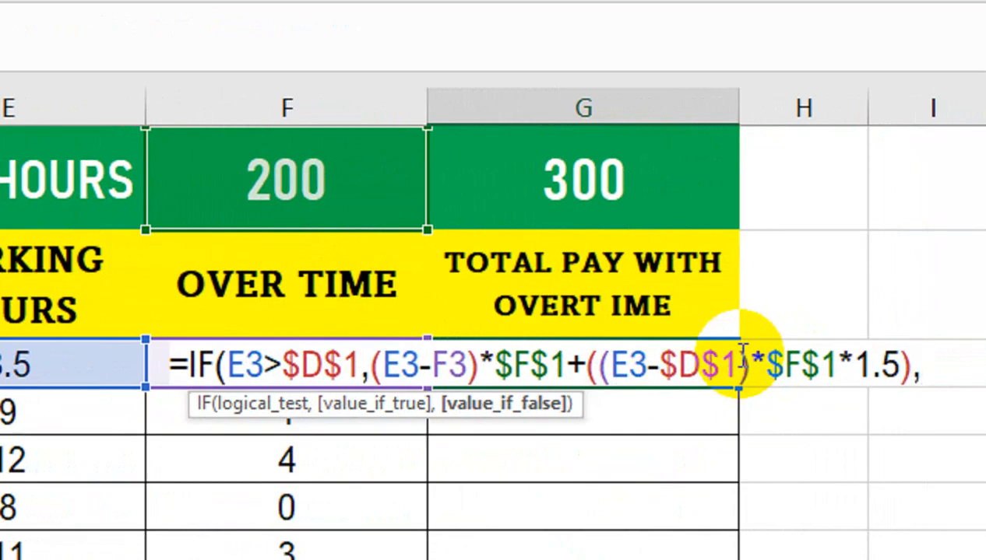
left_click(83, 359)
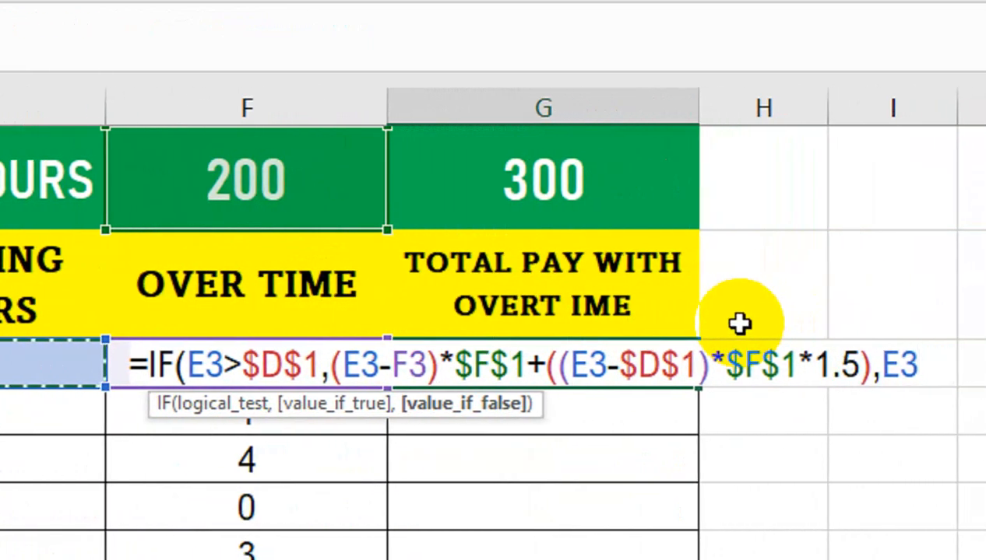
type("*")
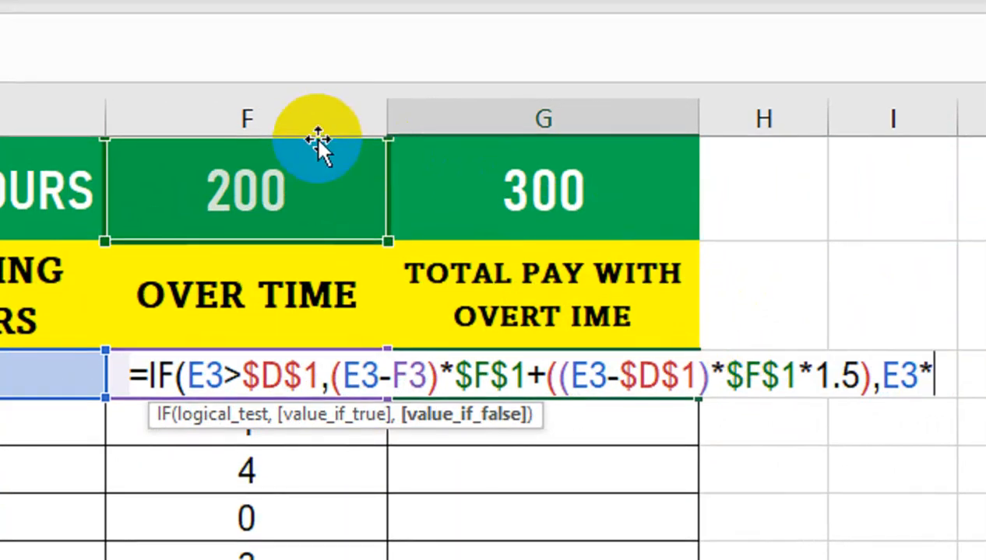
left_click(293, 182)
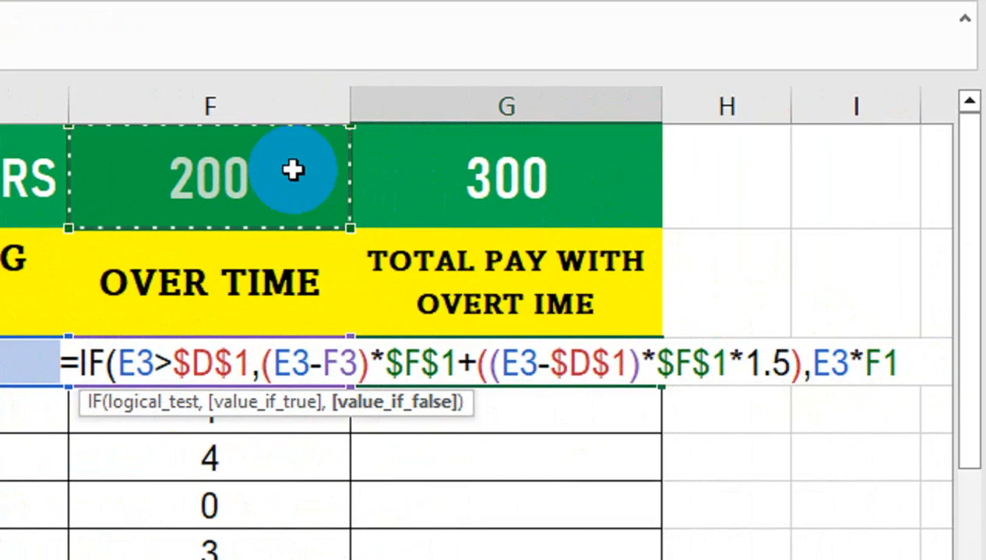
key("F4")
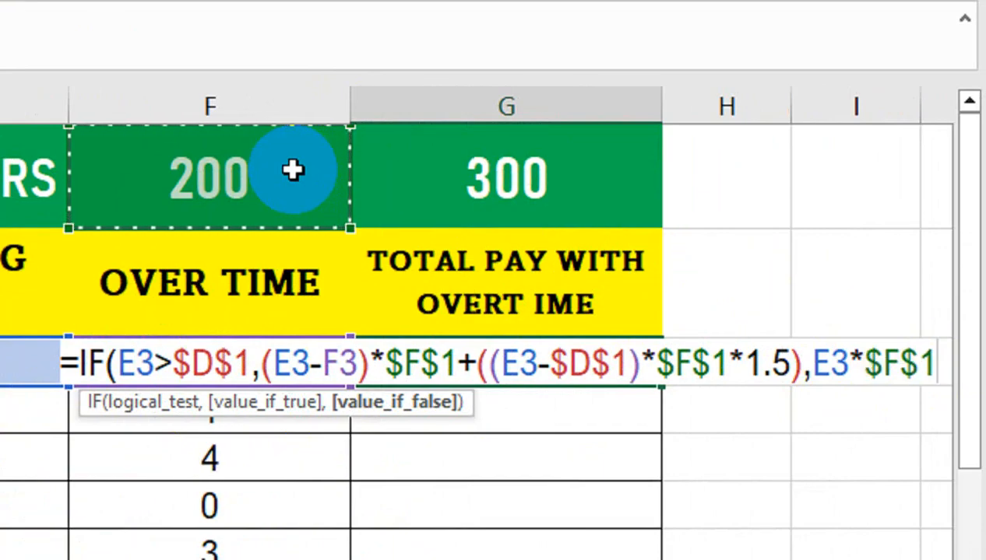
type(")")
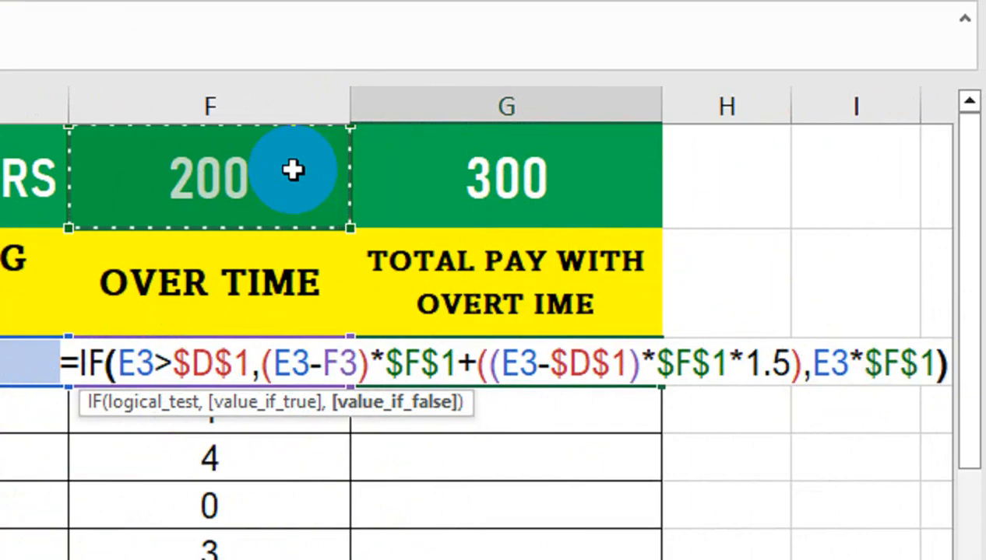
key("Return")
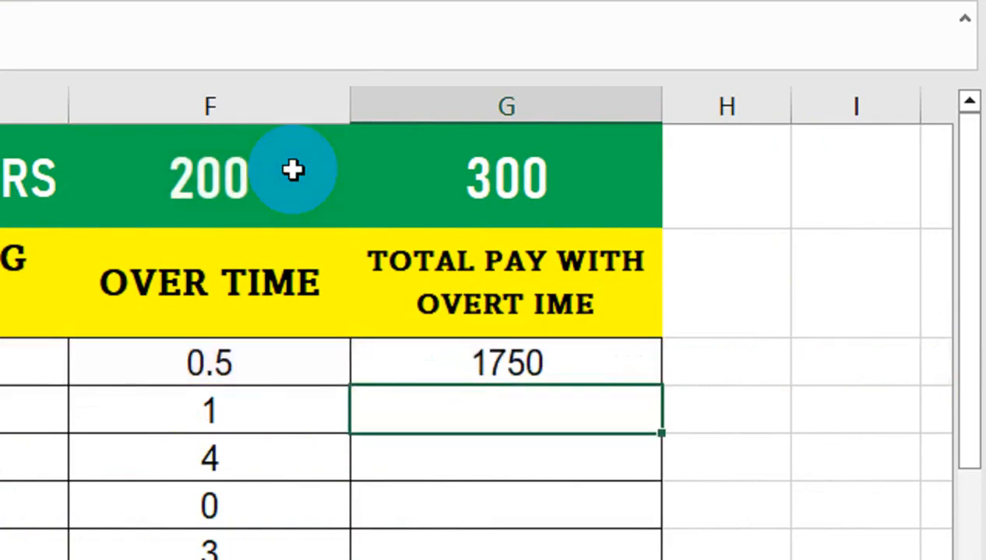
left_click(484, 372)
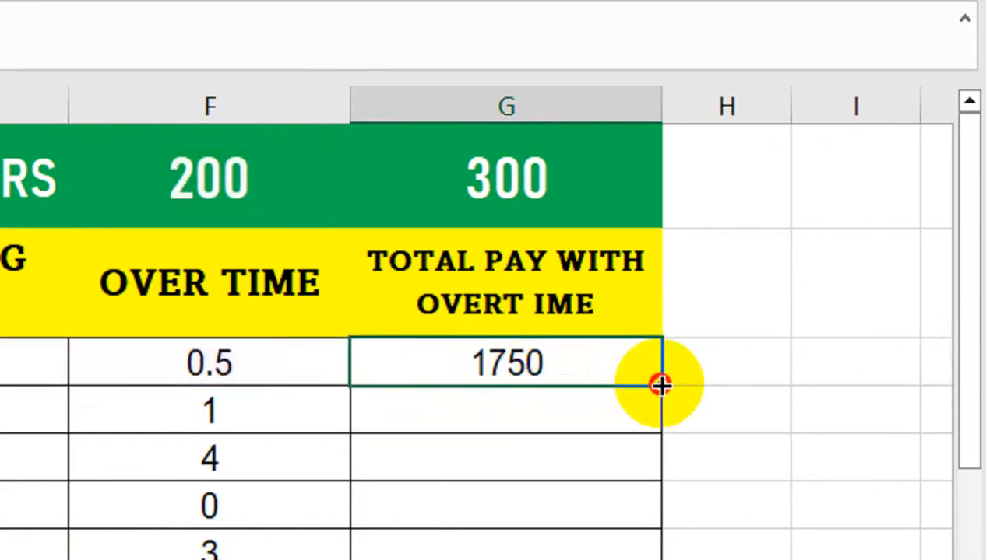
double_click(660, 385)
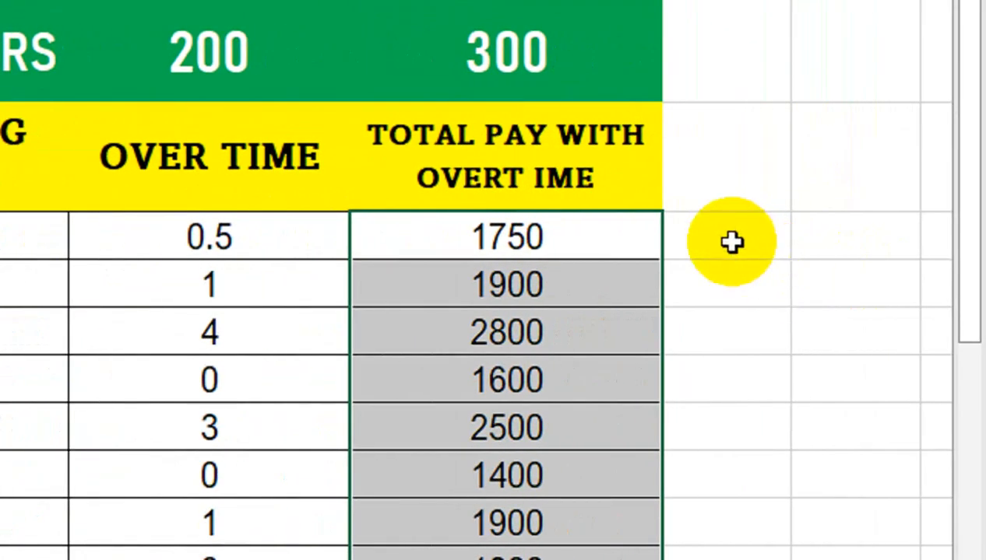
- Check the first row's total pay by calculating 8*F1 in H3 and adding 150 to that result in H4
left_click(973, 242)
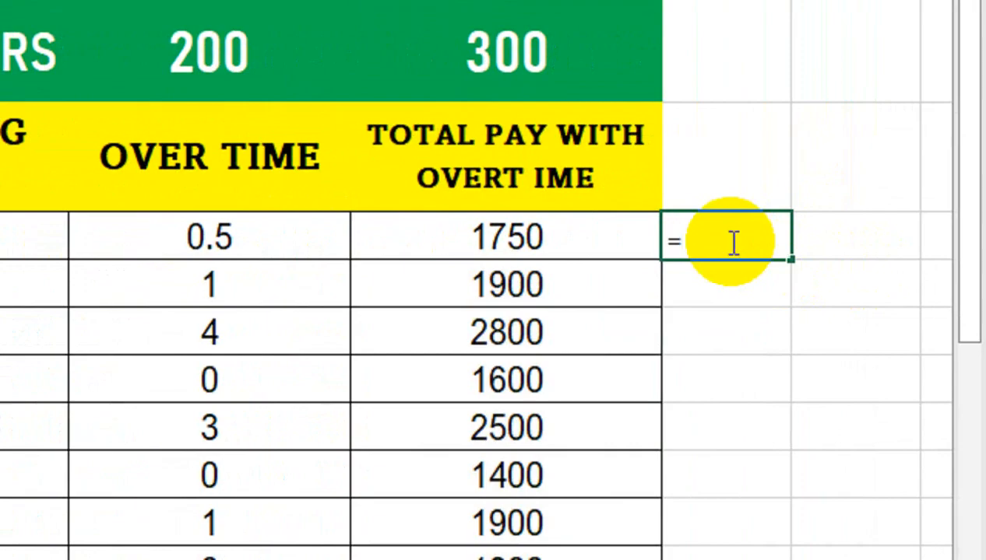
type("=8*")
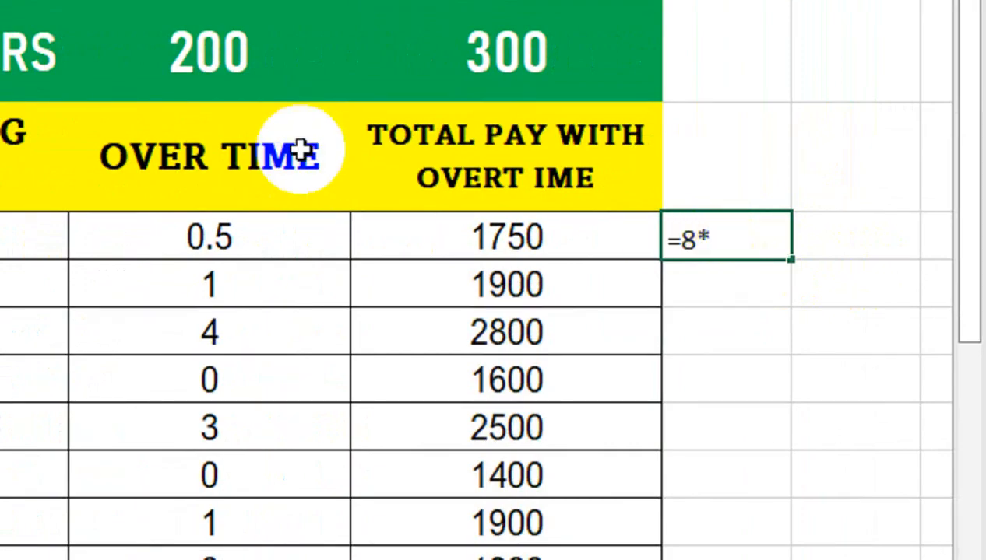
left_click(251, 54)
key("Return")
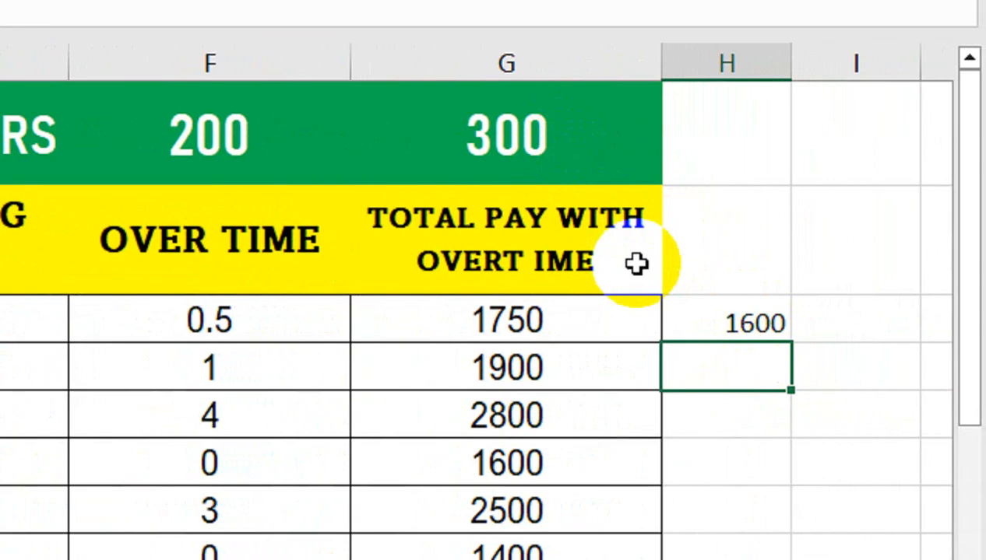
key("Up")
type("+150")
key("Return")
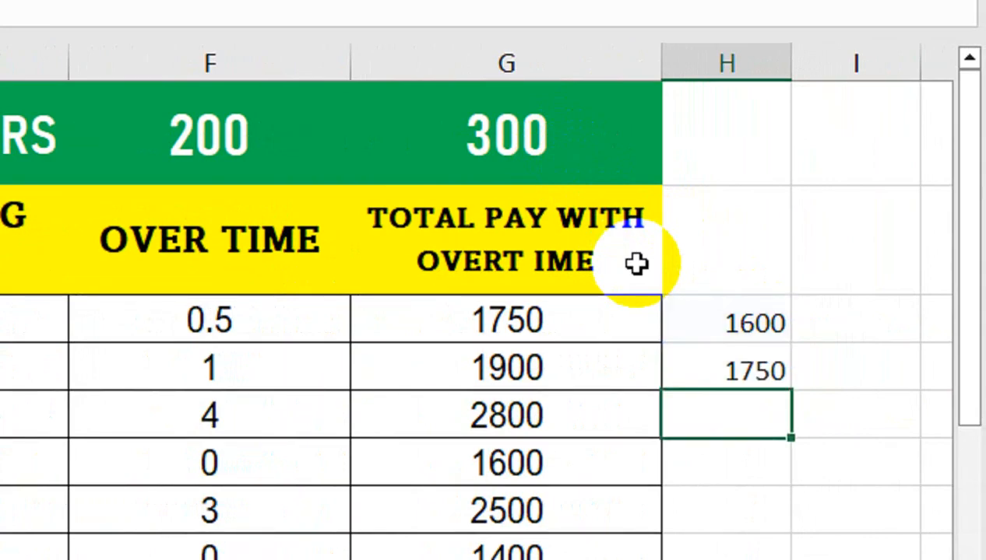
- Clear the check calculations from H3:H4 and select the second row's total pay in G4
left_click(560, 315)
left_click_drag(666, 374, 763, 330)
key("Delete")
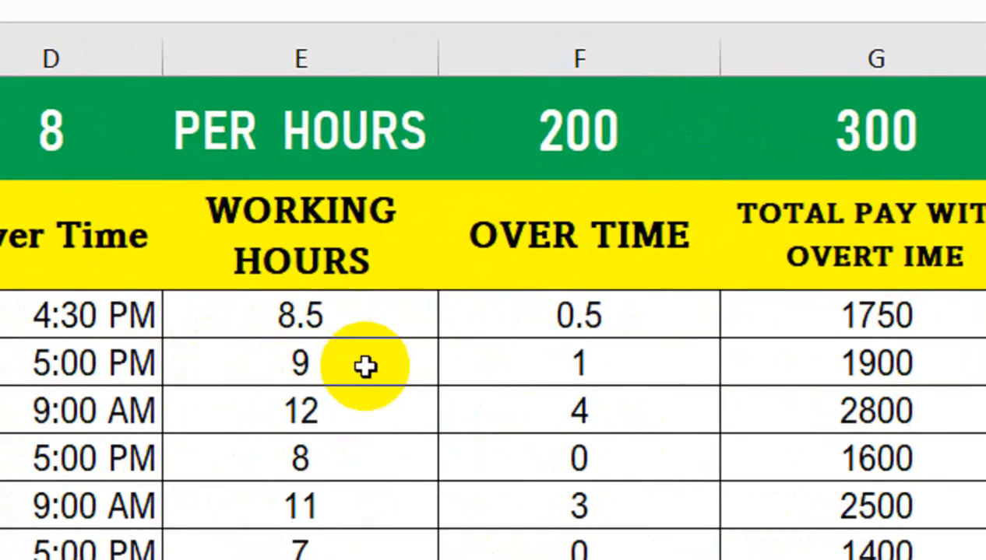
left_click(573, 131)
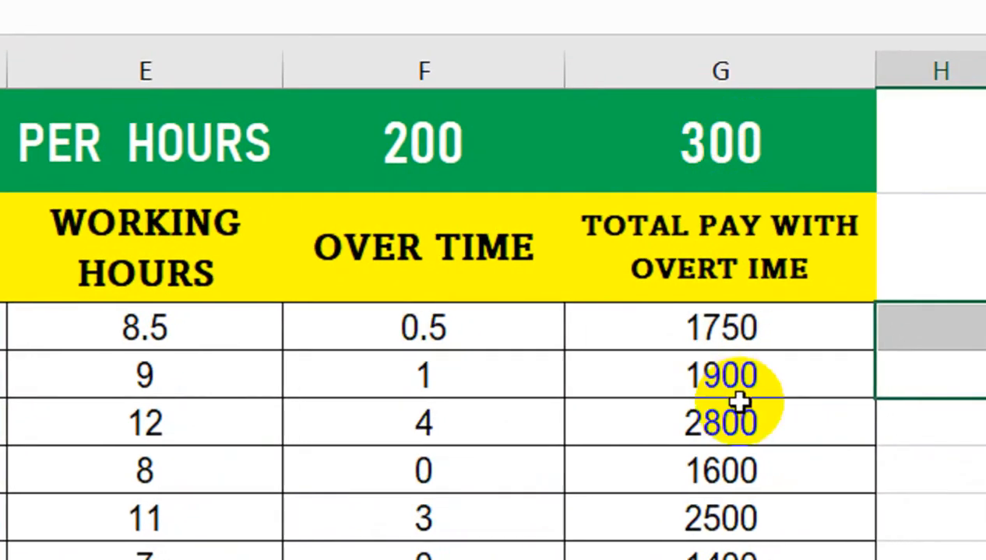
left_click(903, 260)
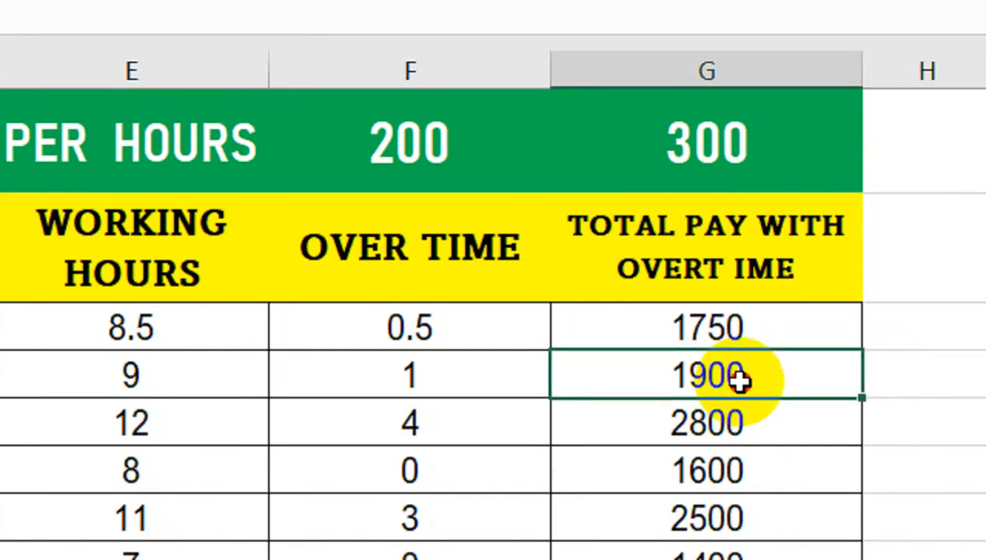